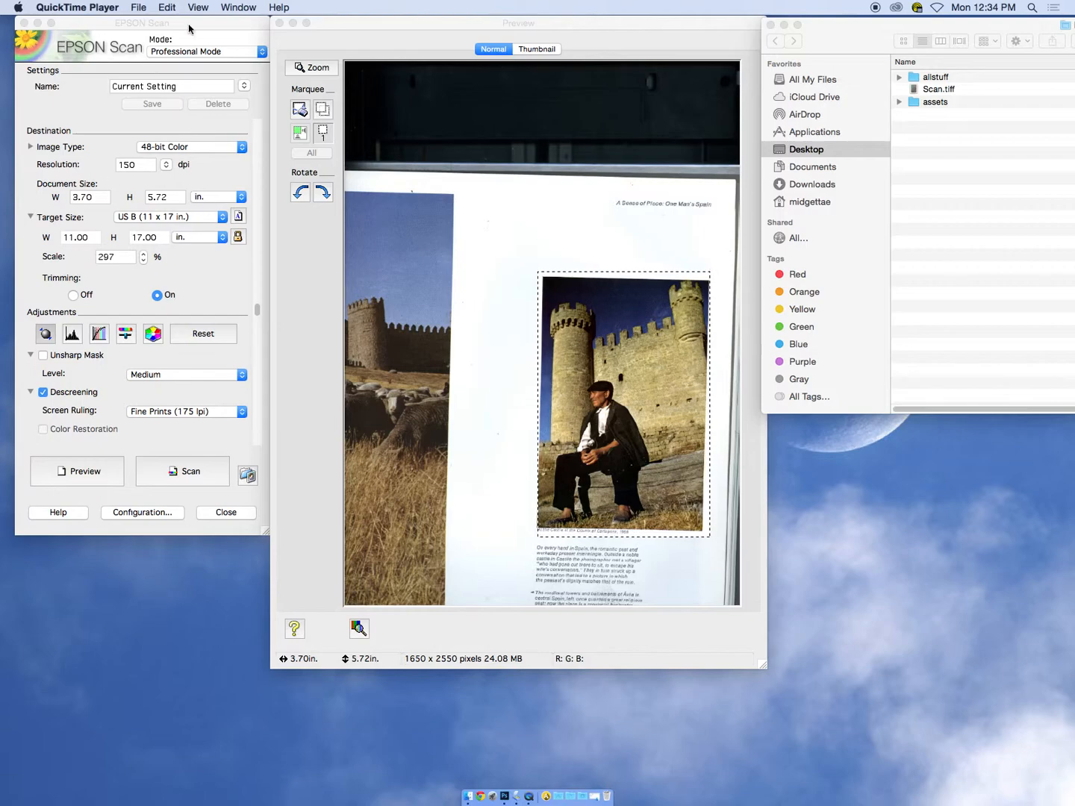
Reposition the preview window and choose Professional Mode as the scanning mode
left_click_drag(356, 24, 366, 23)
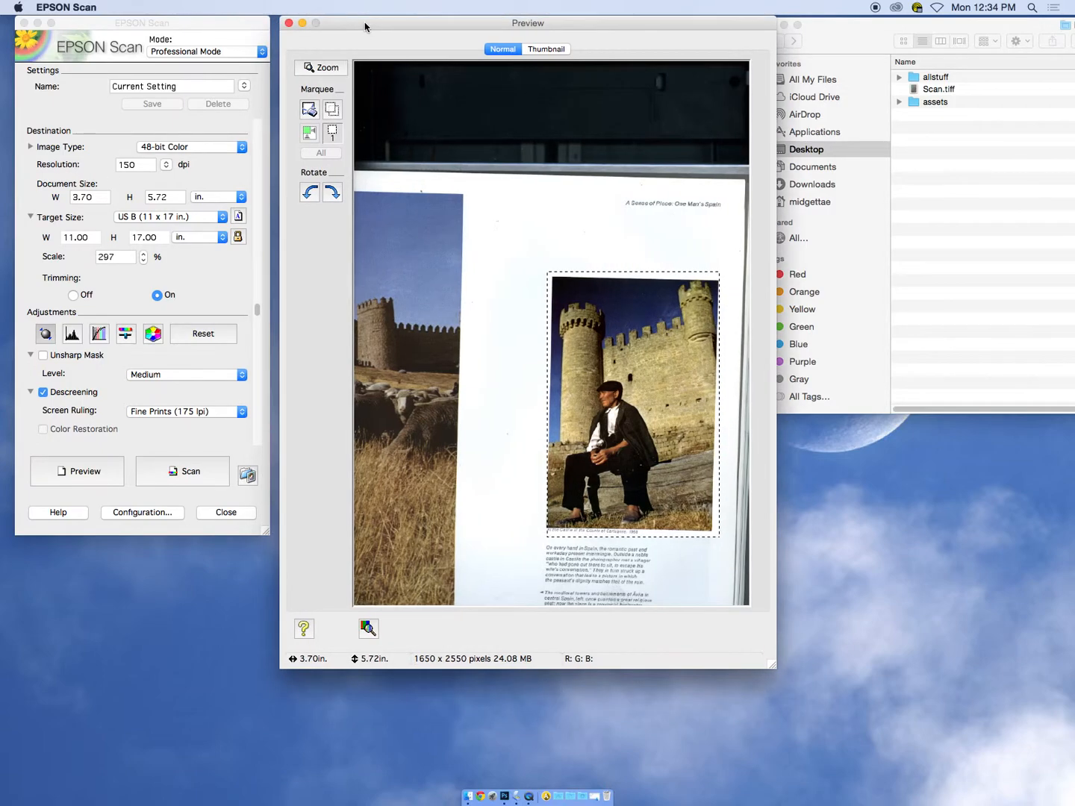
left_click(207, 51)
left_click(232, 51)
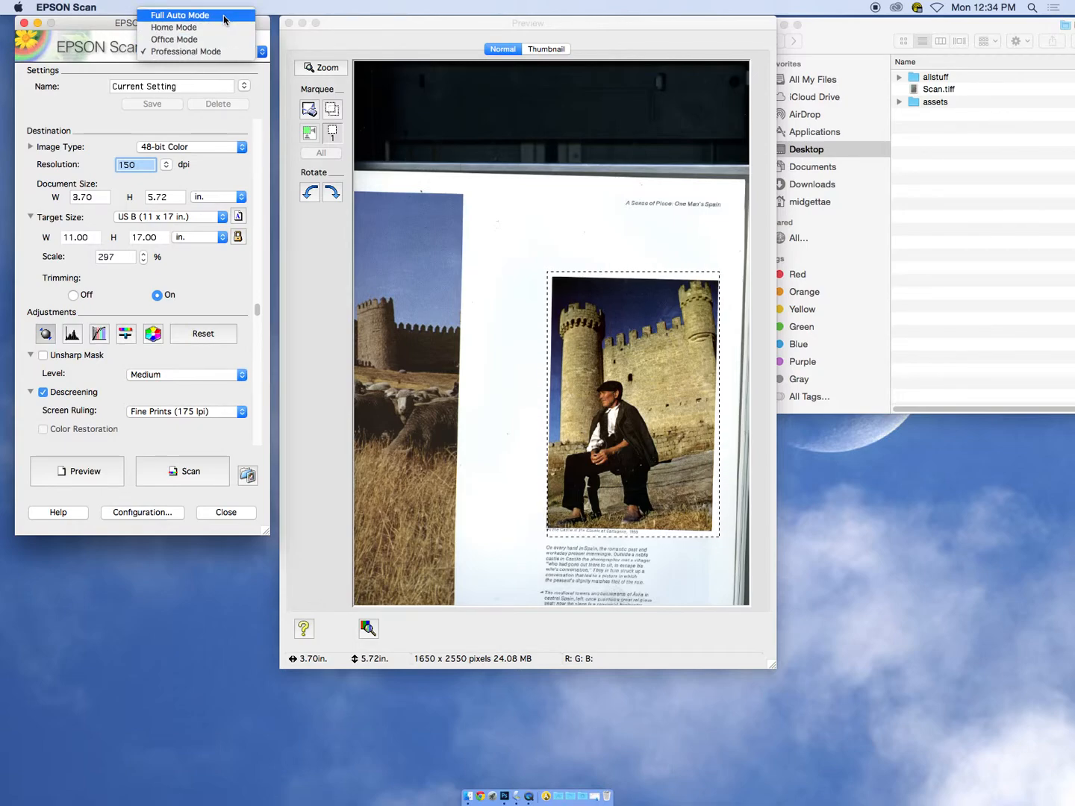
left_click(220, 56)
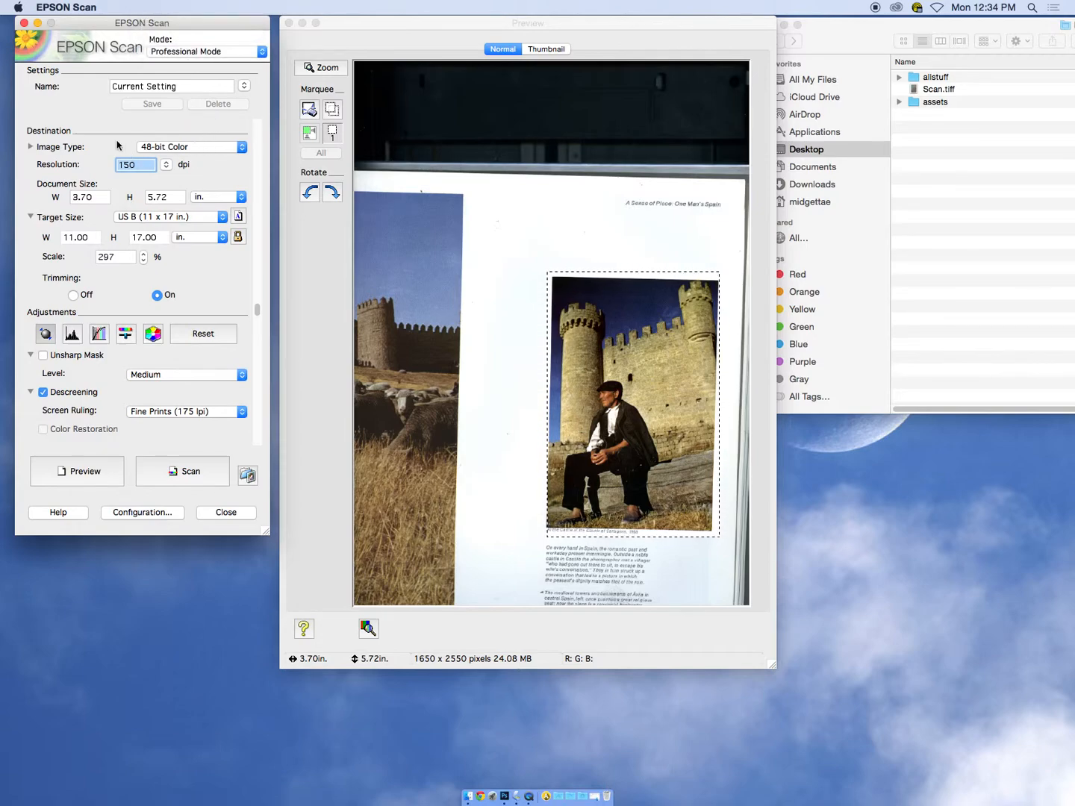
Set the scan's image type to 24-bit Color
left_click(200, 149)
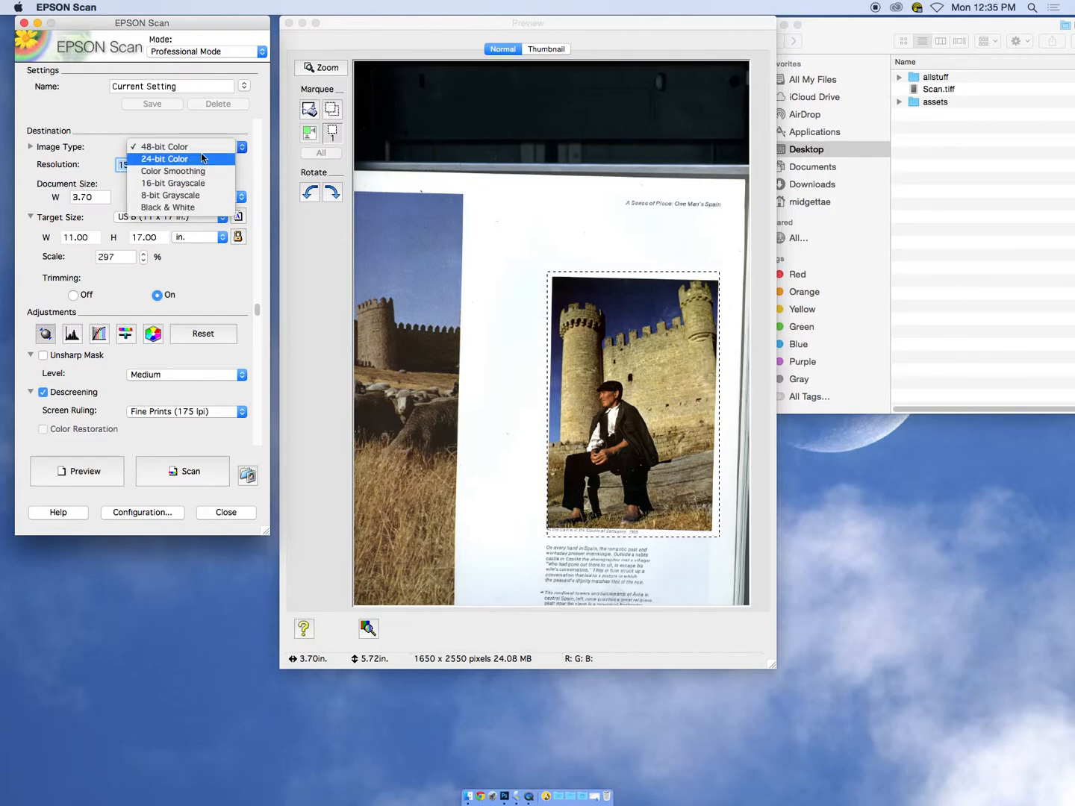
left_click(201, 159)
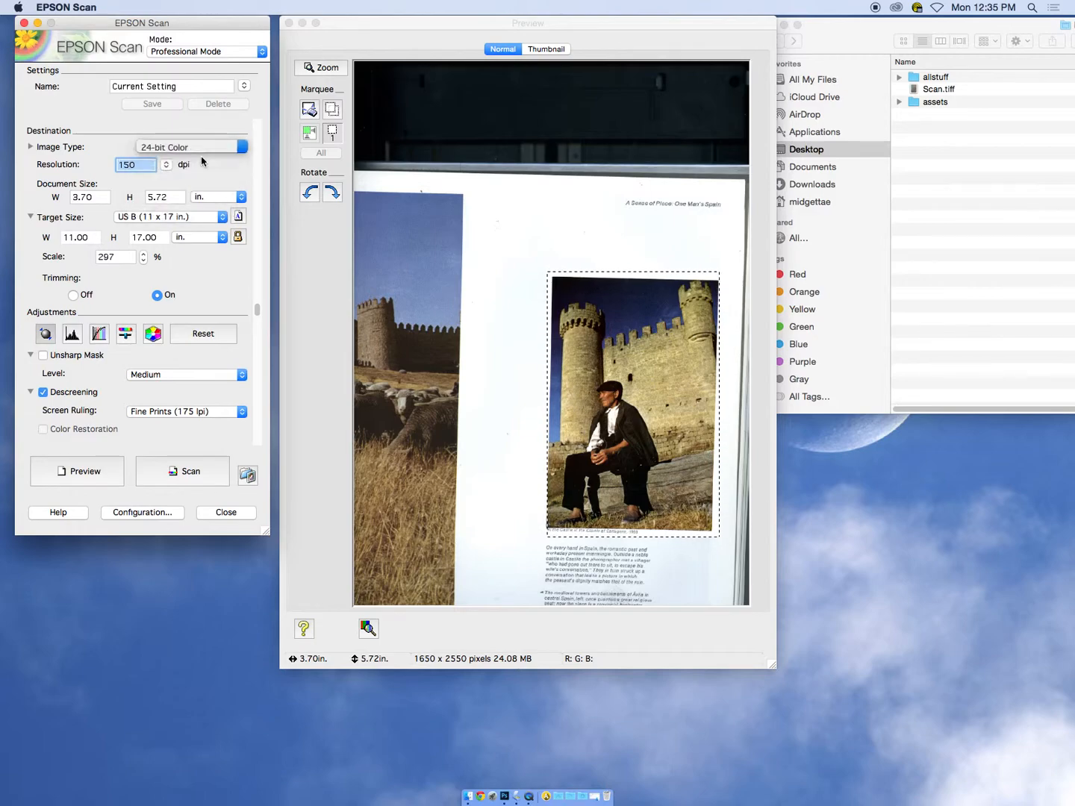
left_click(199, 148)
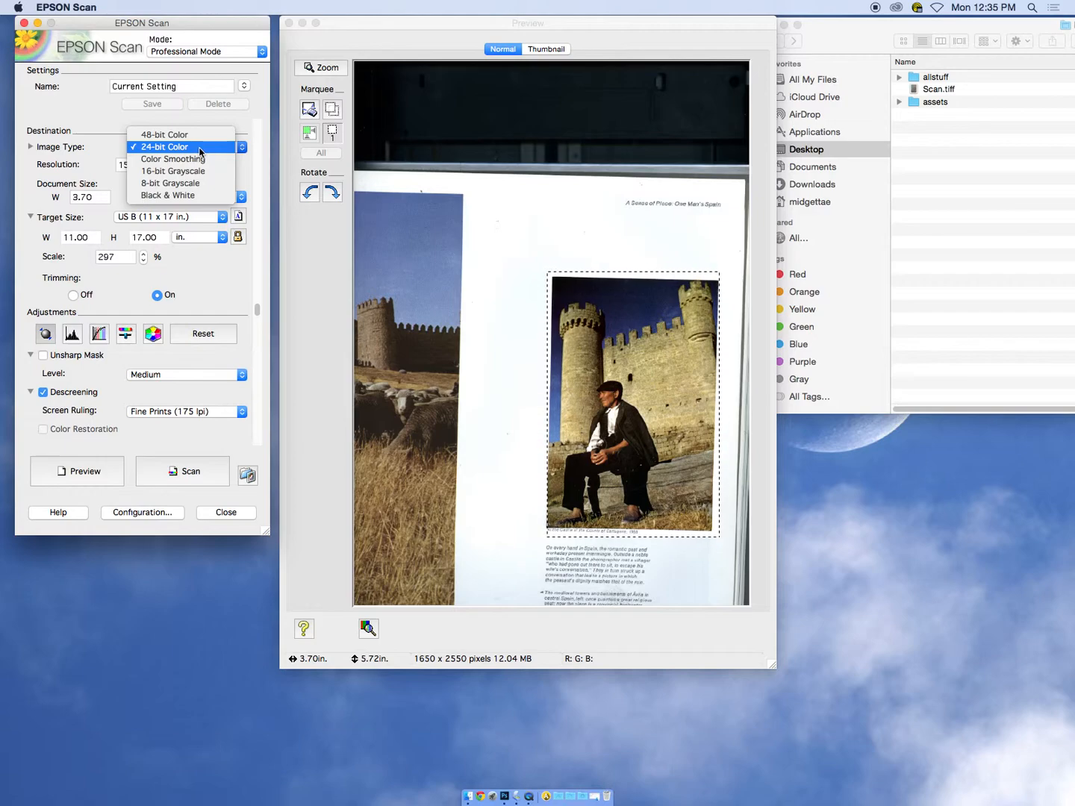
left_click(200, 147)
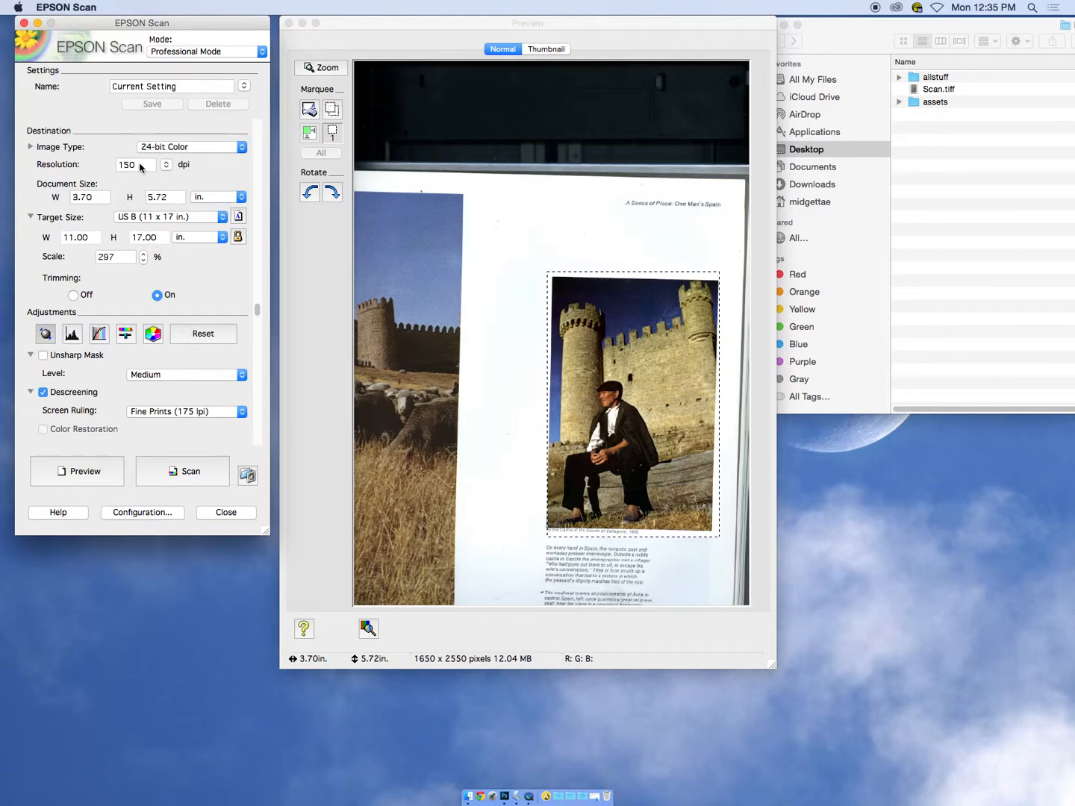
Set the scan resolution to 300 dpi
left_click_drag(142, 165, 112, 165)
type("300")
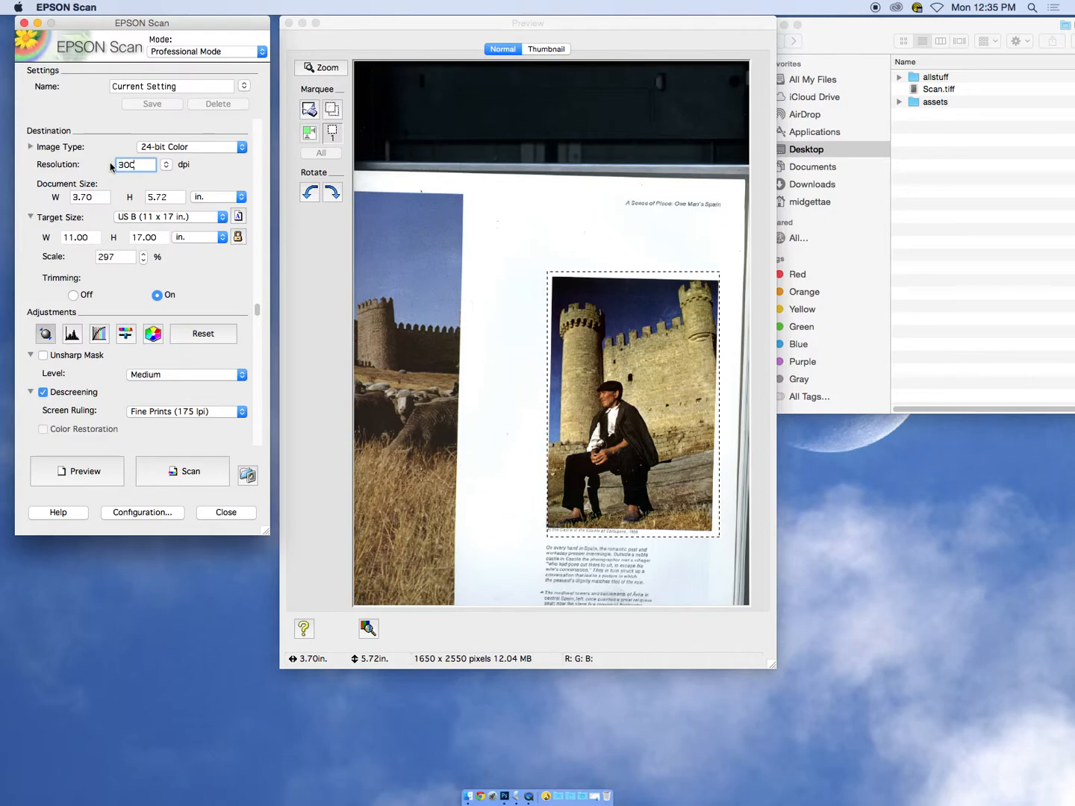
key("Tab")
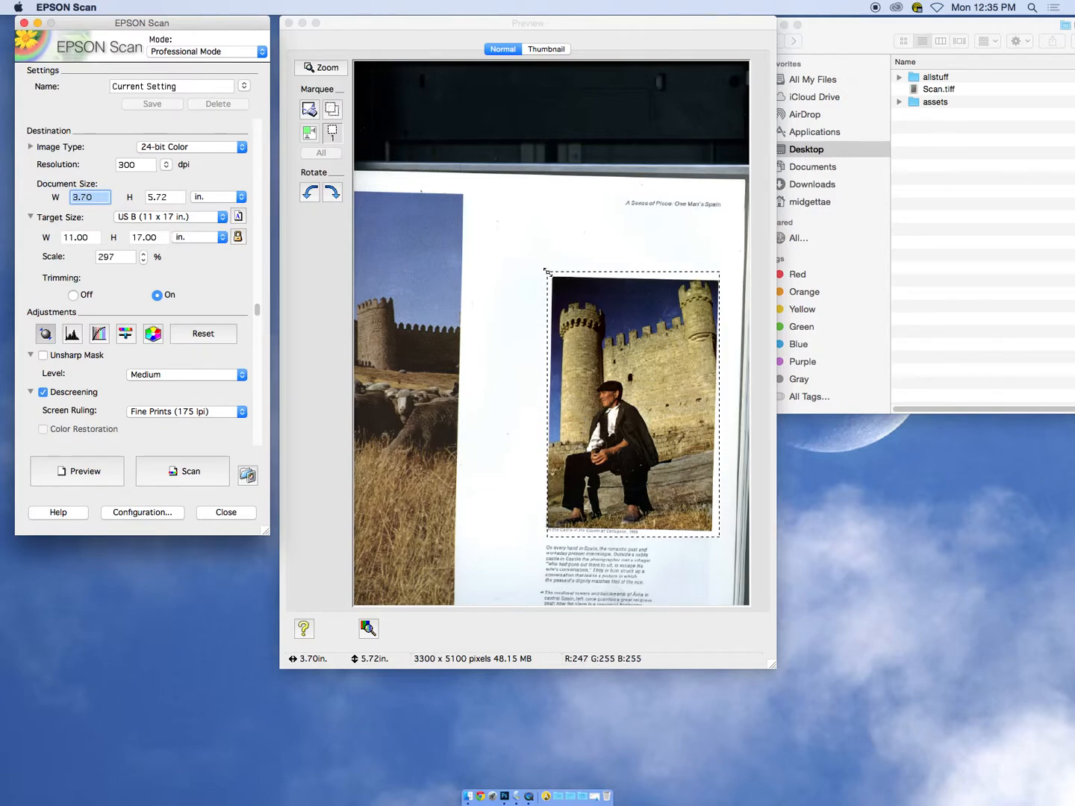
Resize the marquee around the castle photo to about 3.74 by 5.79 inches by adjusting its upper corners
left_click_drag(548, 273, 542, 262)
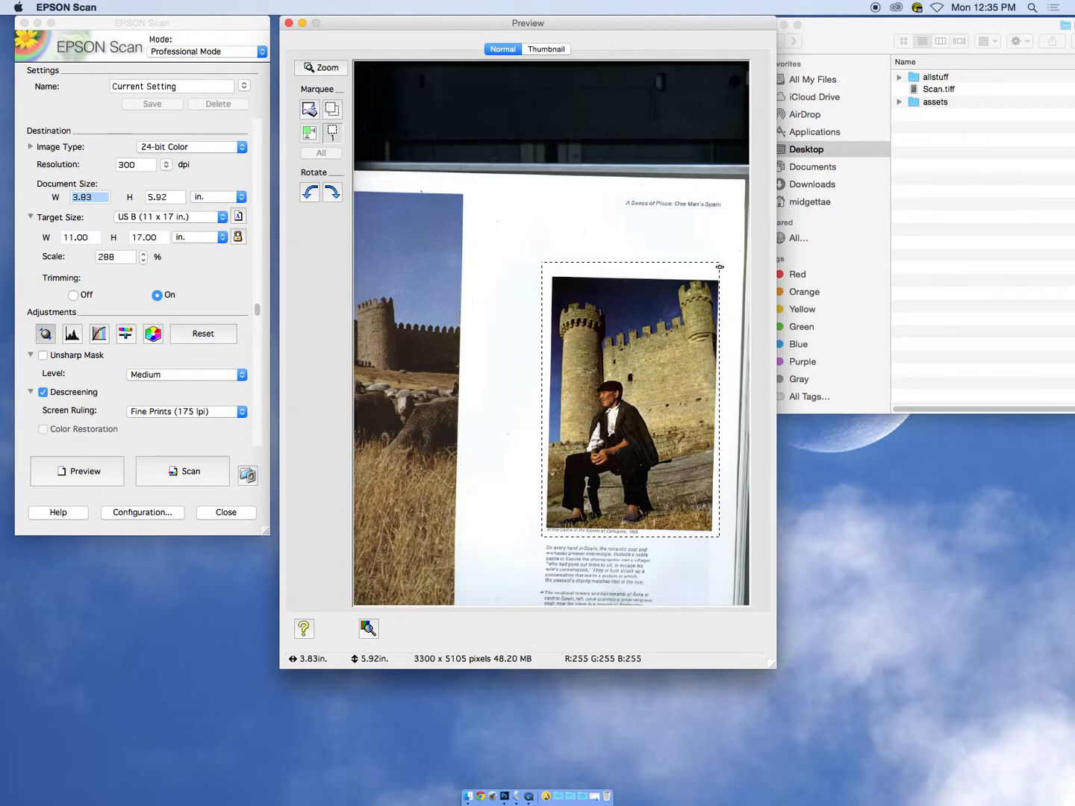
left_click_drag(719, 264, 716, 269)
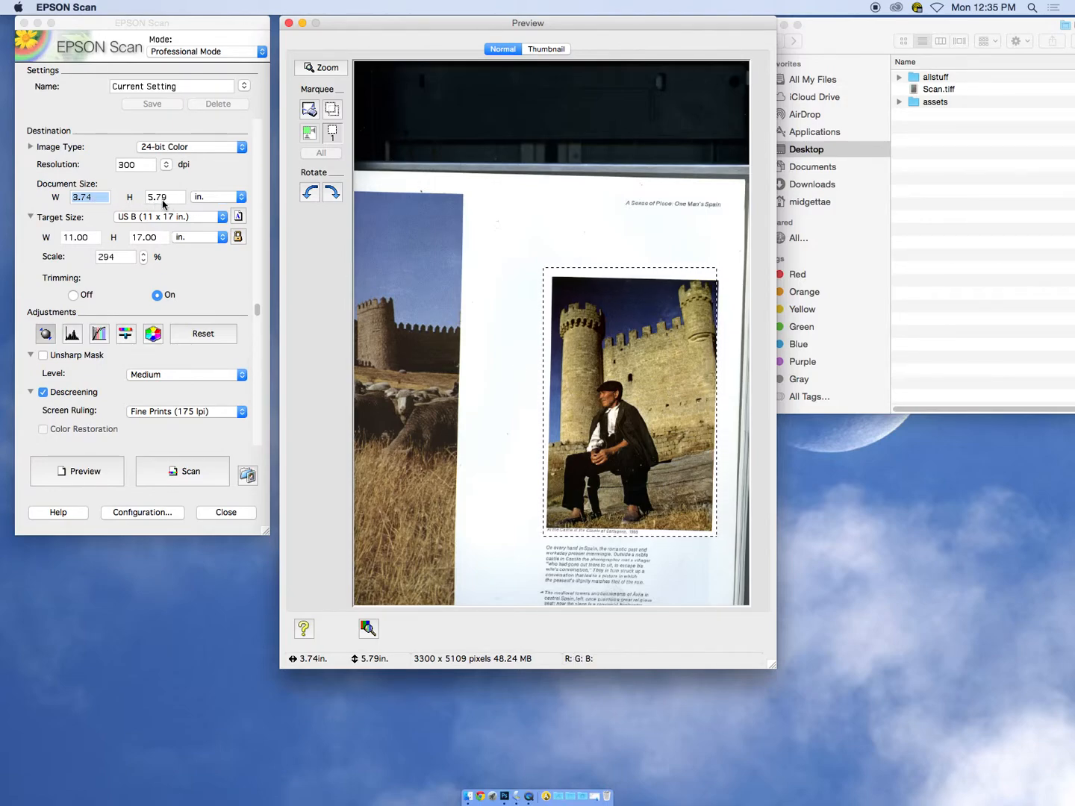
left_click(133, 164)
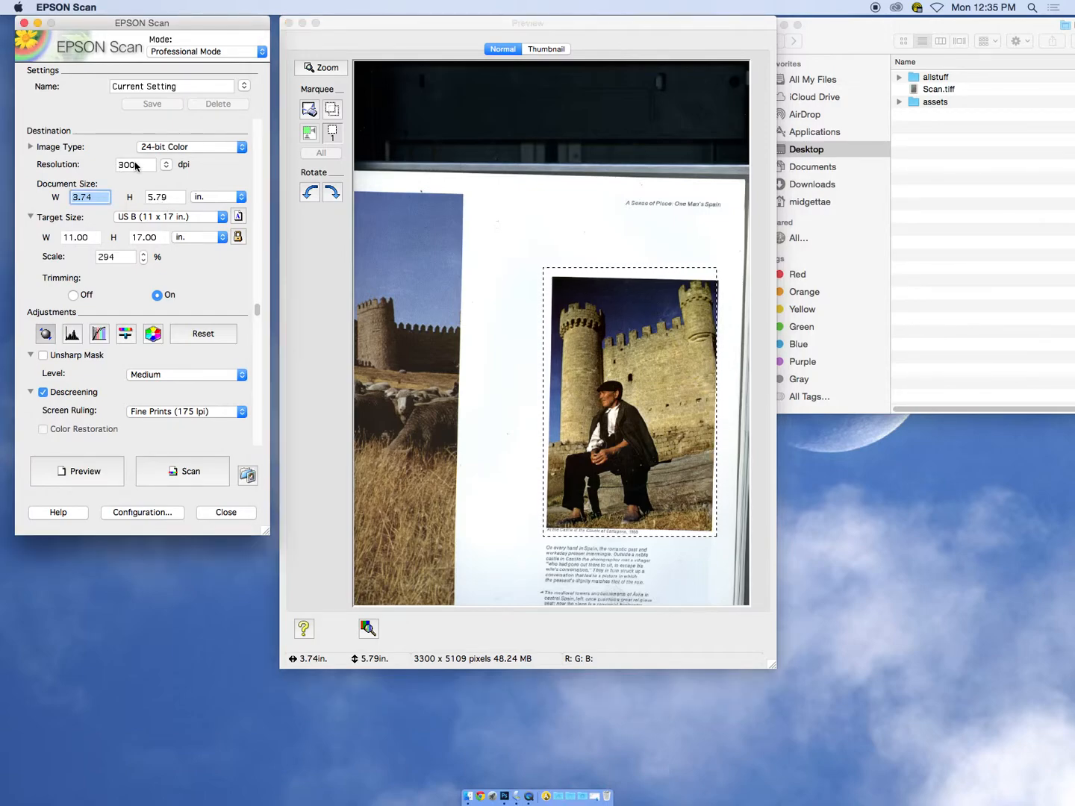
Try the Original target size and return the setting to US B (11 x 17 in.)
left_click(145, 217)
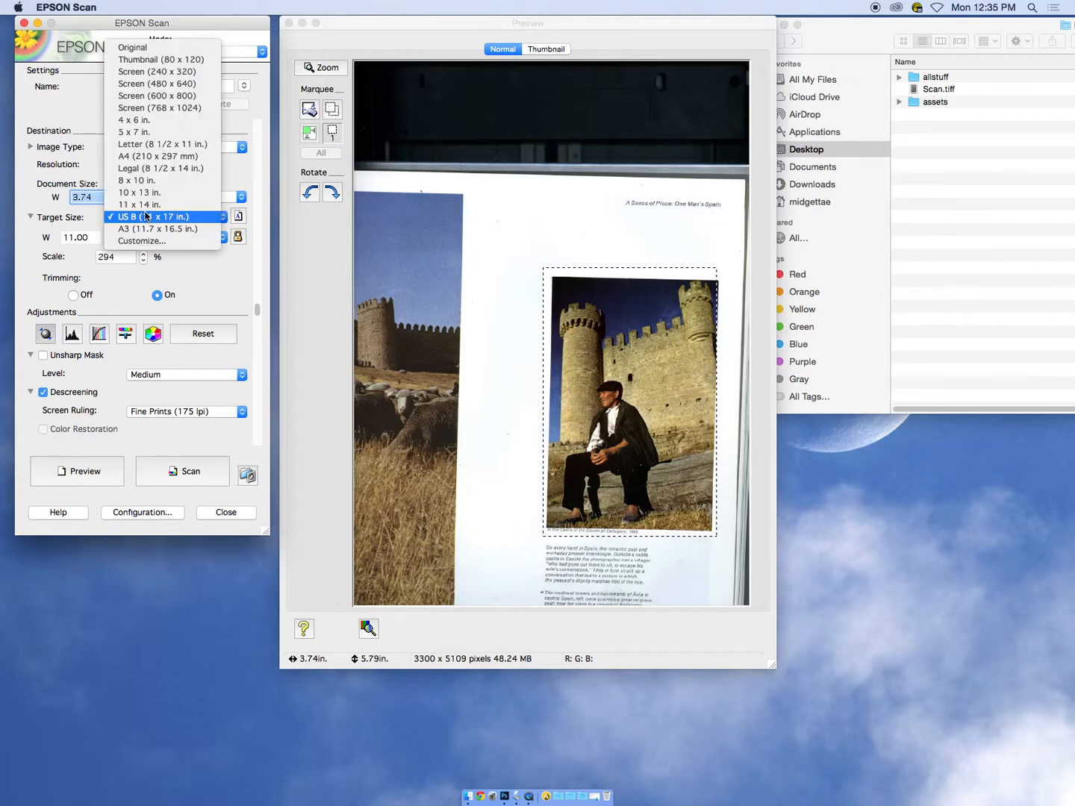
left_click(138, 47)
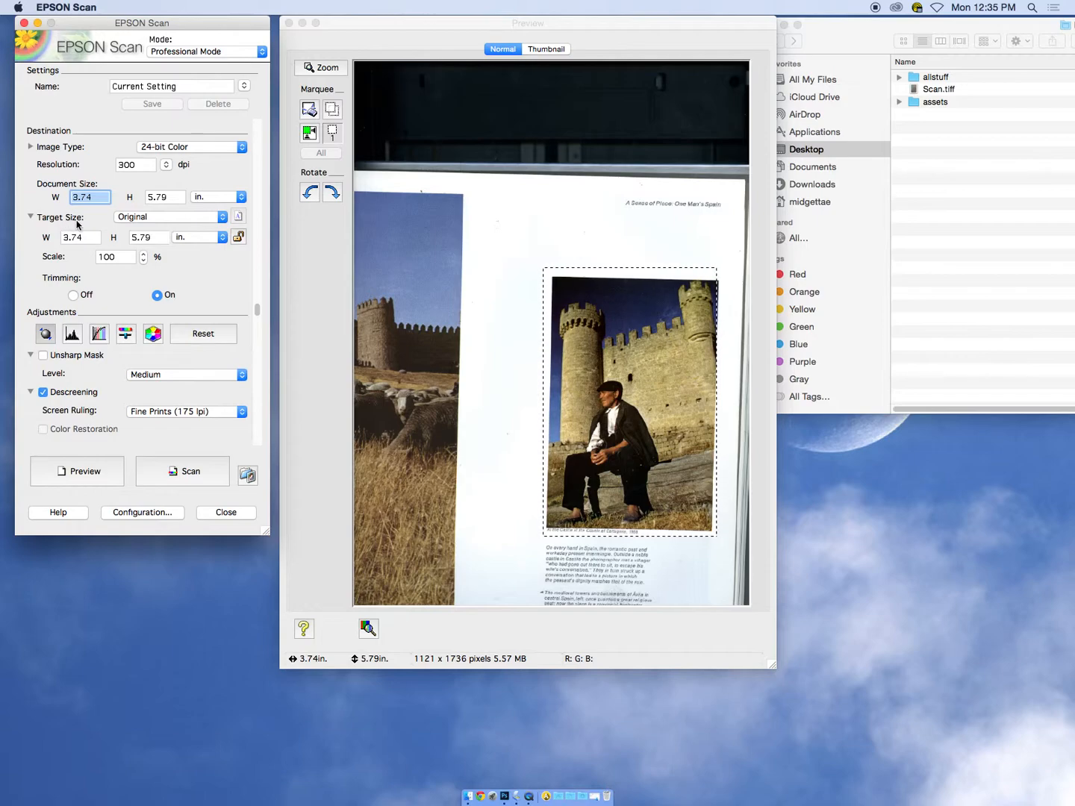
left_click(162, 219)
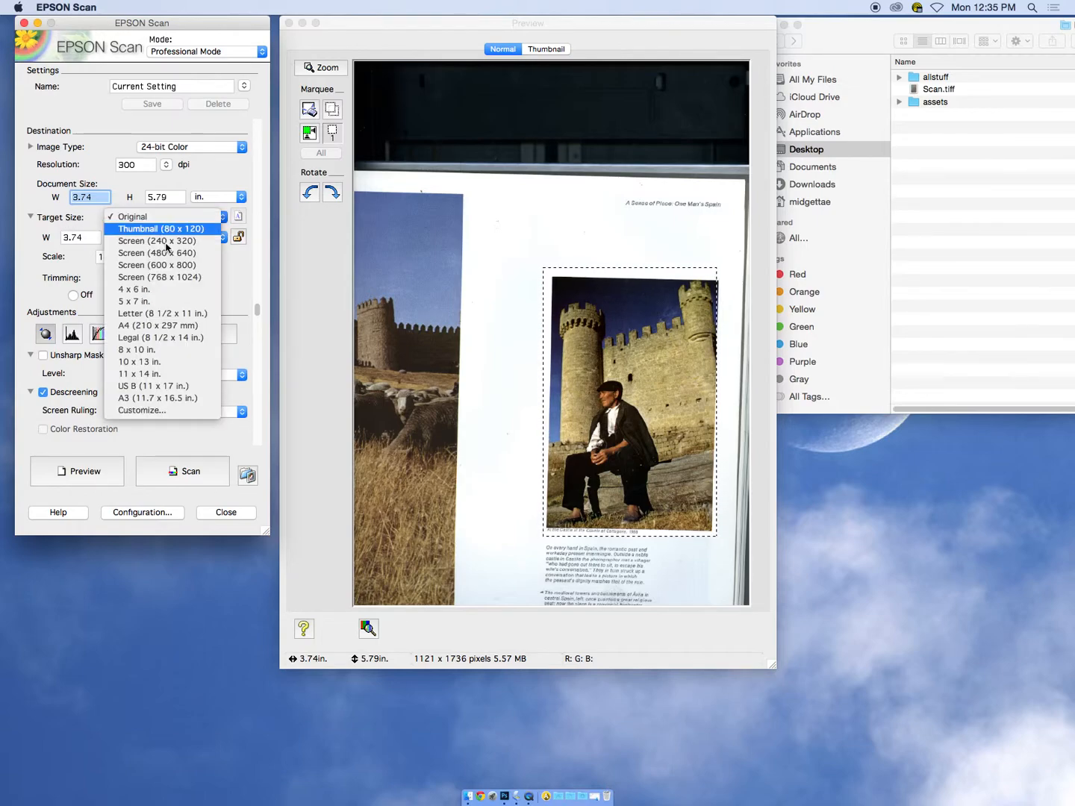
left_click(185, 387)
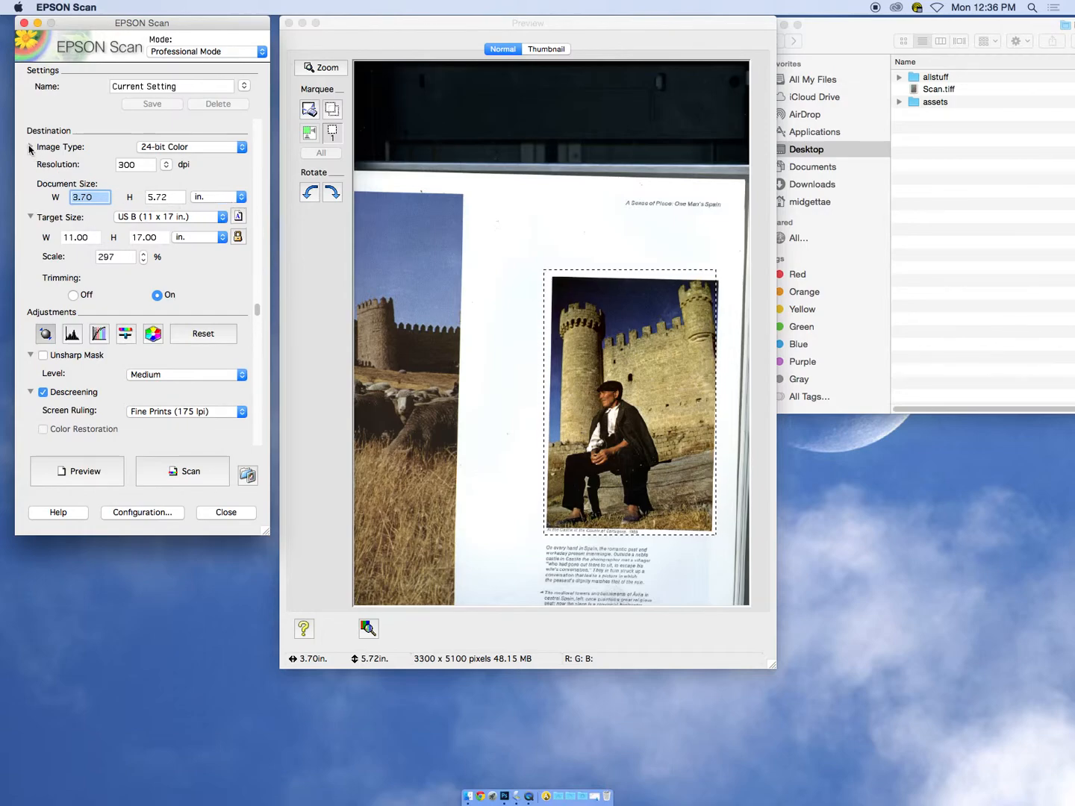
Choose Document as the auto exposure type for the original
left_click_drag(256, 312, 257, 119)
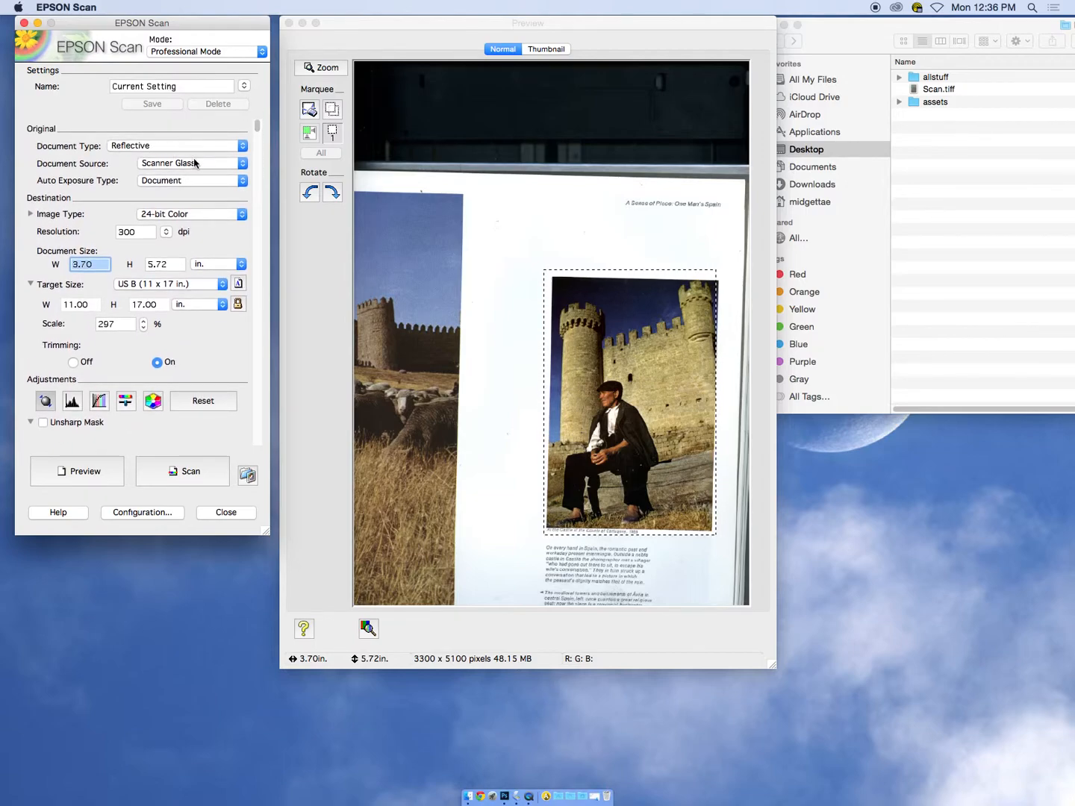
left_click(200, 183)
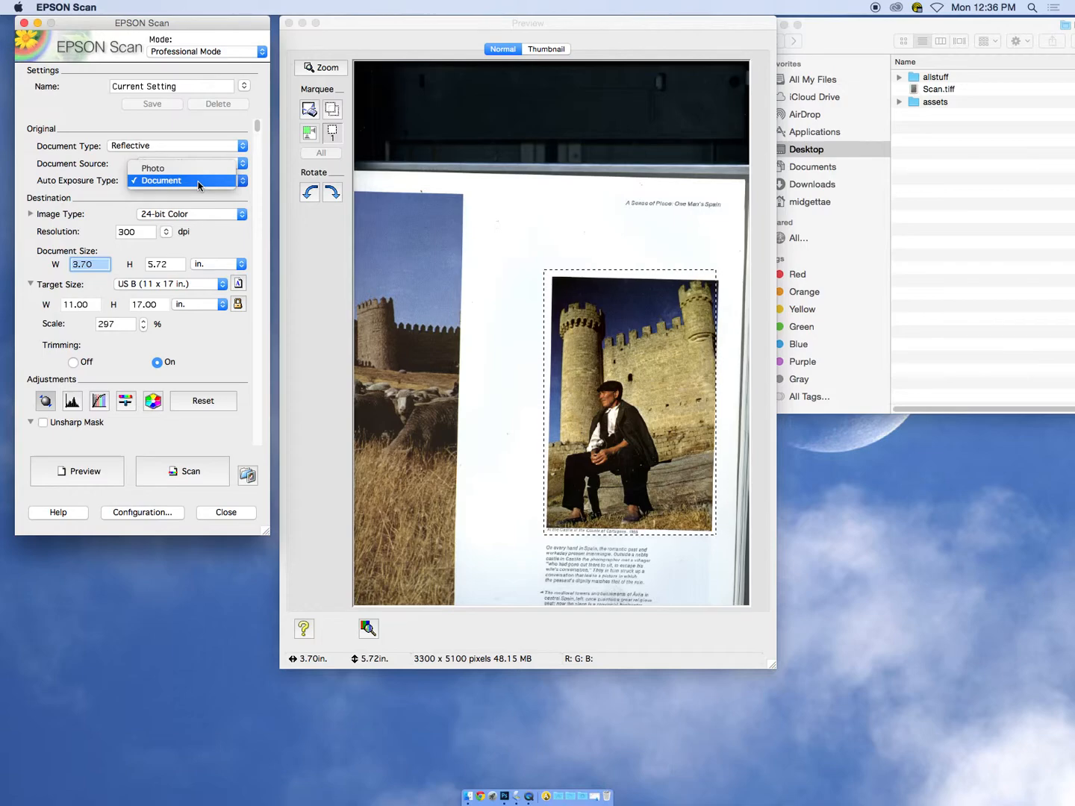
left_click(199, 183)
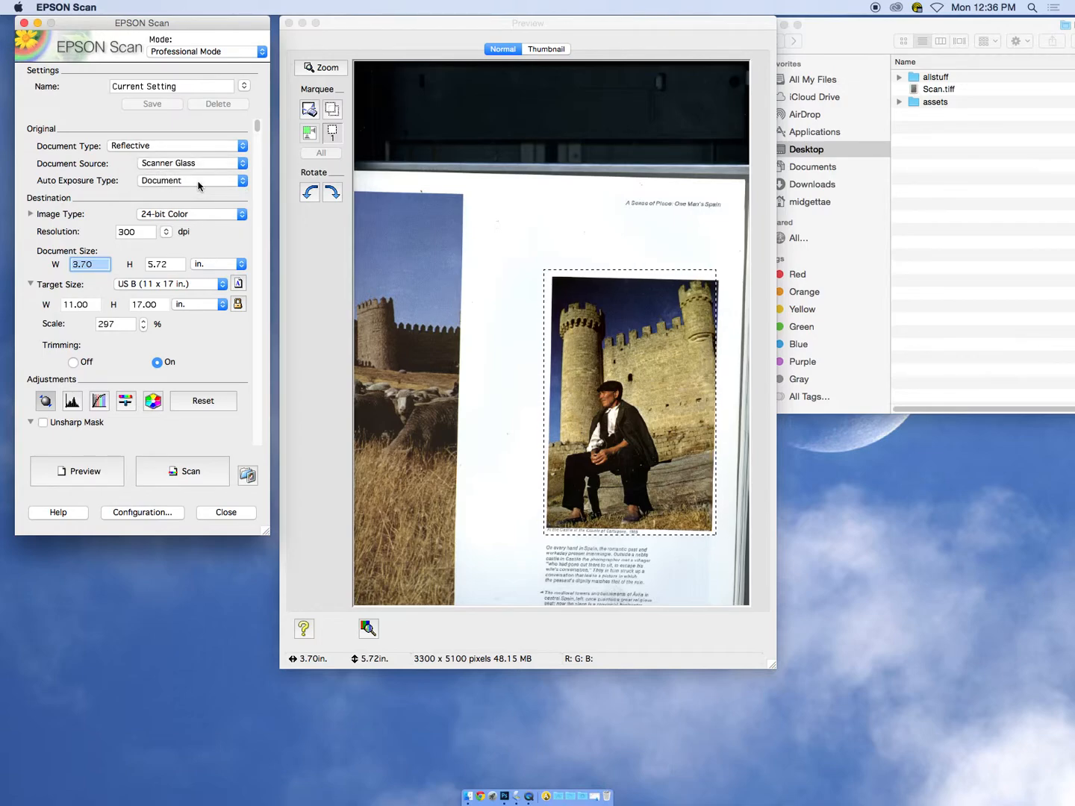
Turn off Descreening in the scan adjustments
left_click_drag(258, 131, 258, 377)
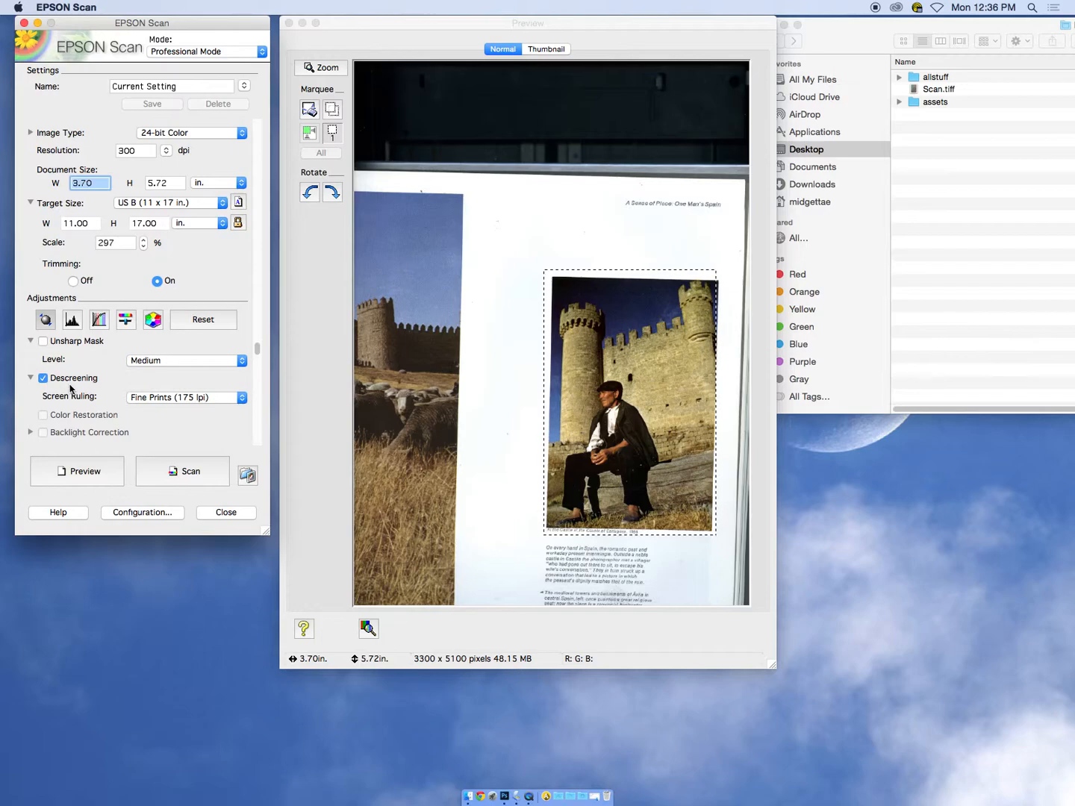
left_click_drag(258, 355, 258, 384)
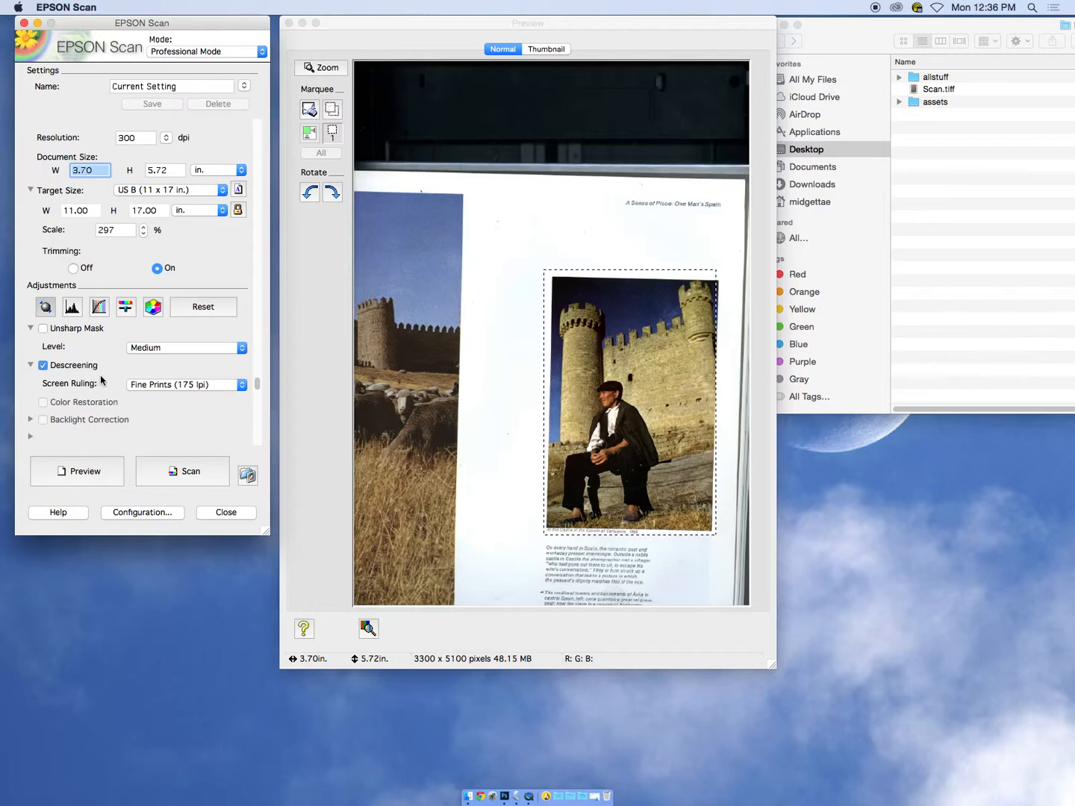
left_click(44, 367)
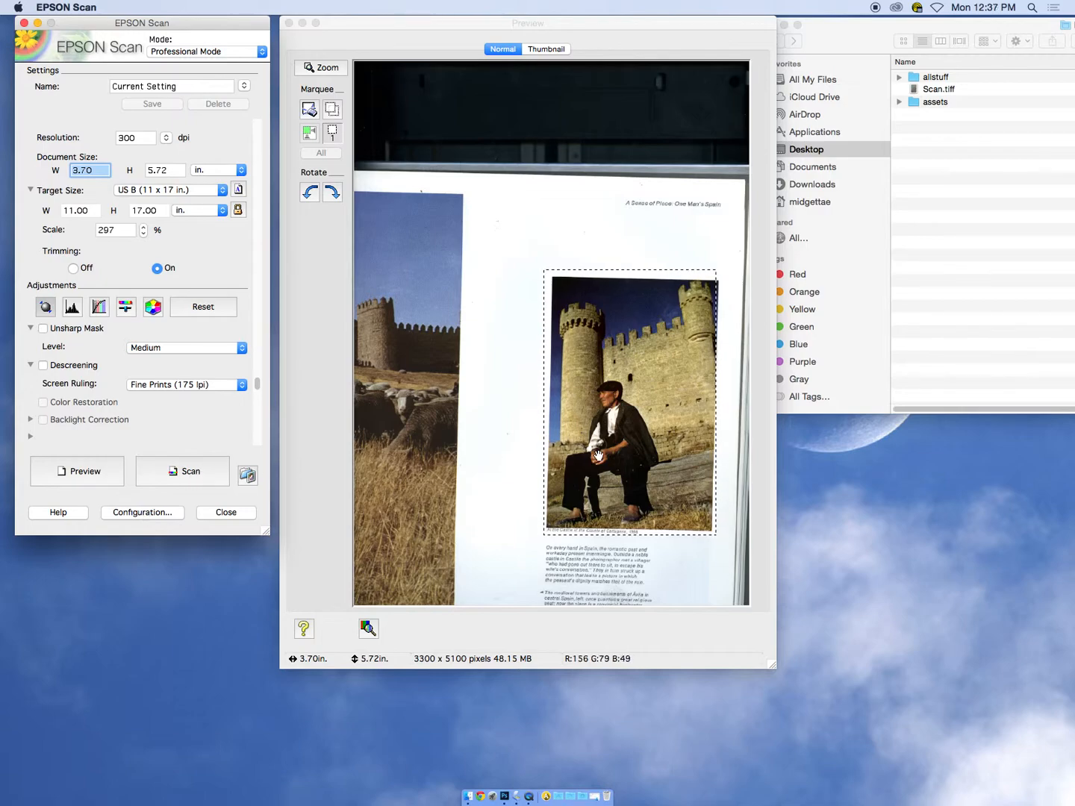
Open the file save settings for the scan and set the file name prefix to documentNoScreen
left_click(185, 473)
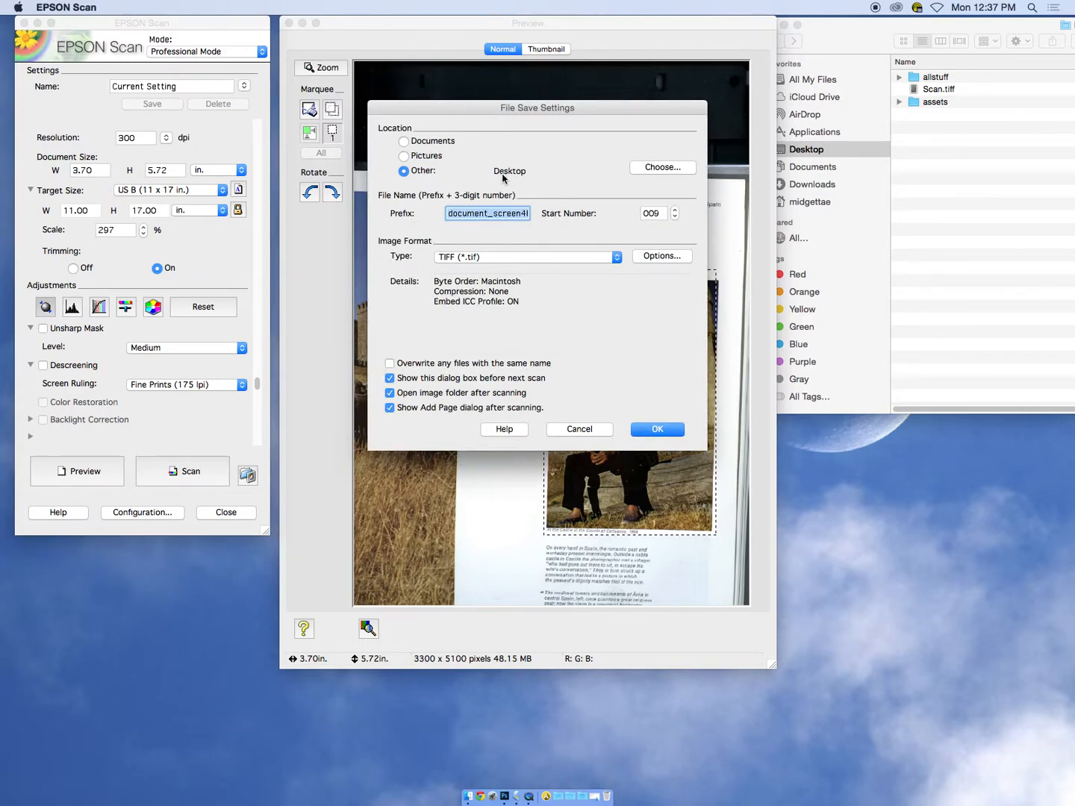
left_click(840, 37)
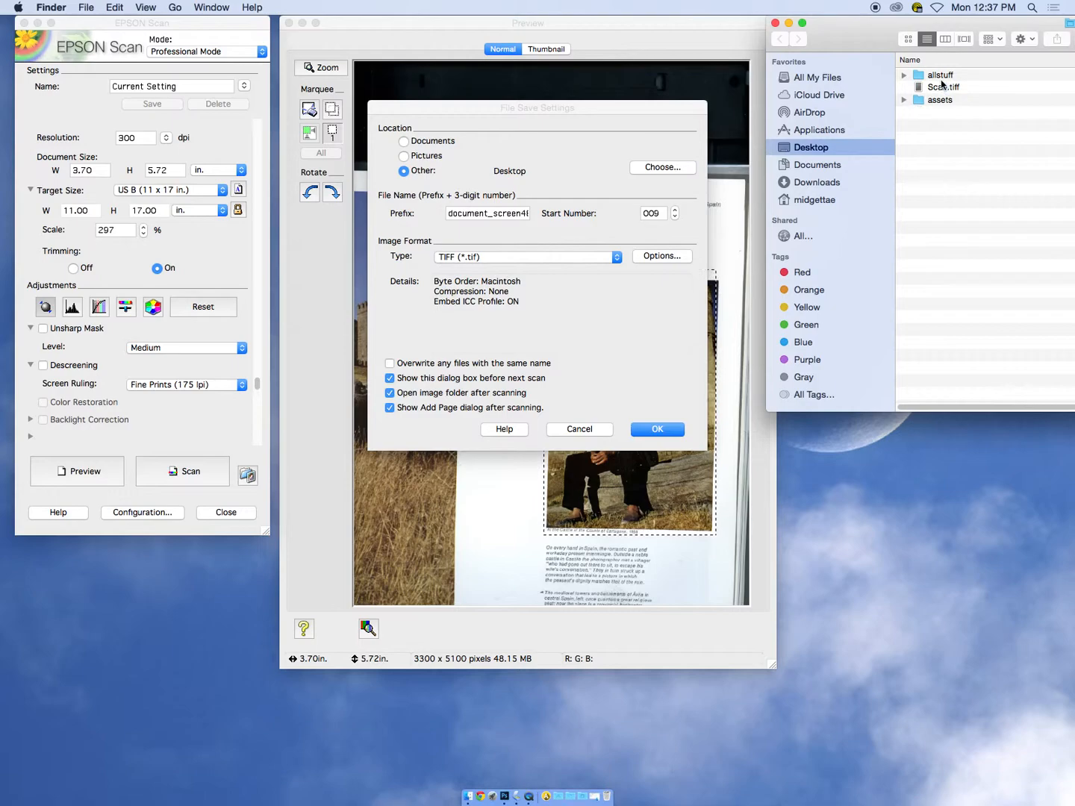
left_click(493, 215)
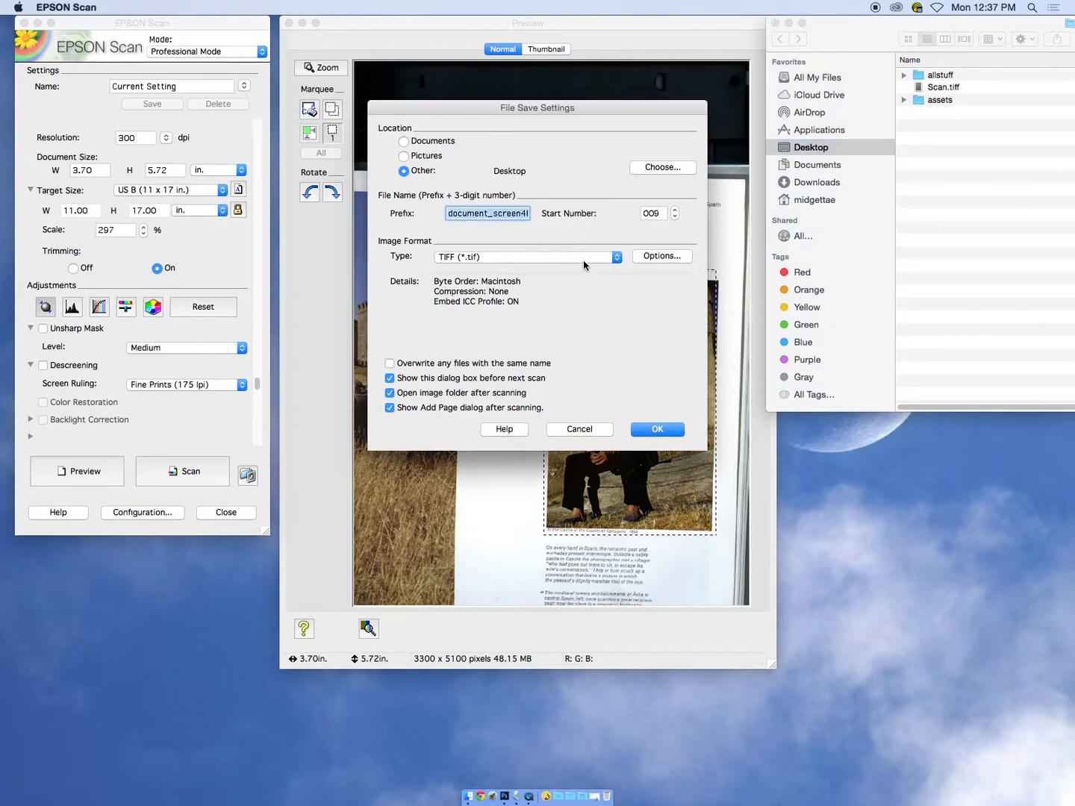
type("document")
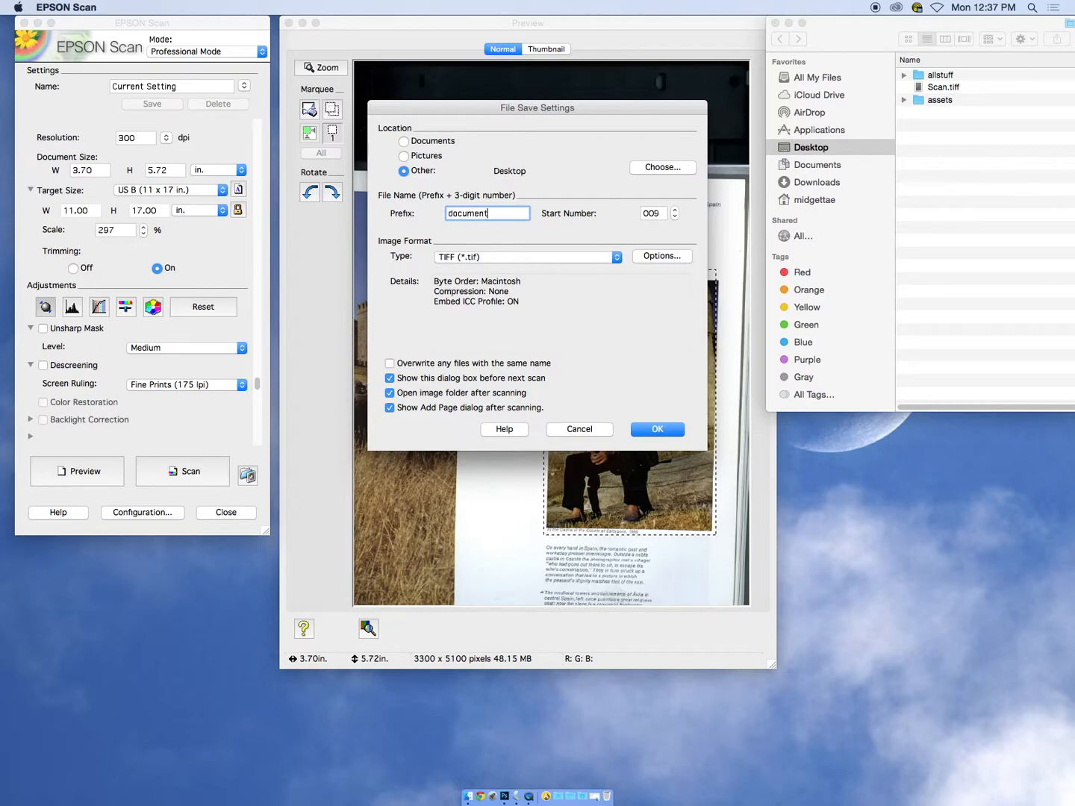
type("NoScreen")
Choose TIFF (*.tif) as the image format and start the scan
left_click(485, 258)
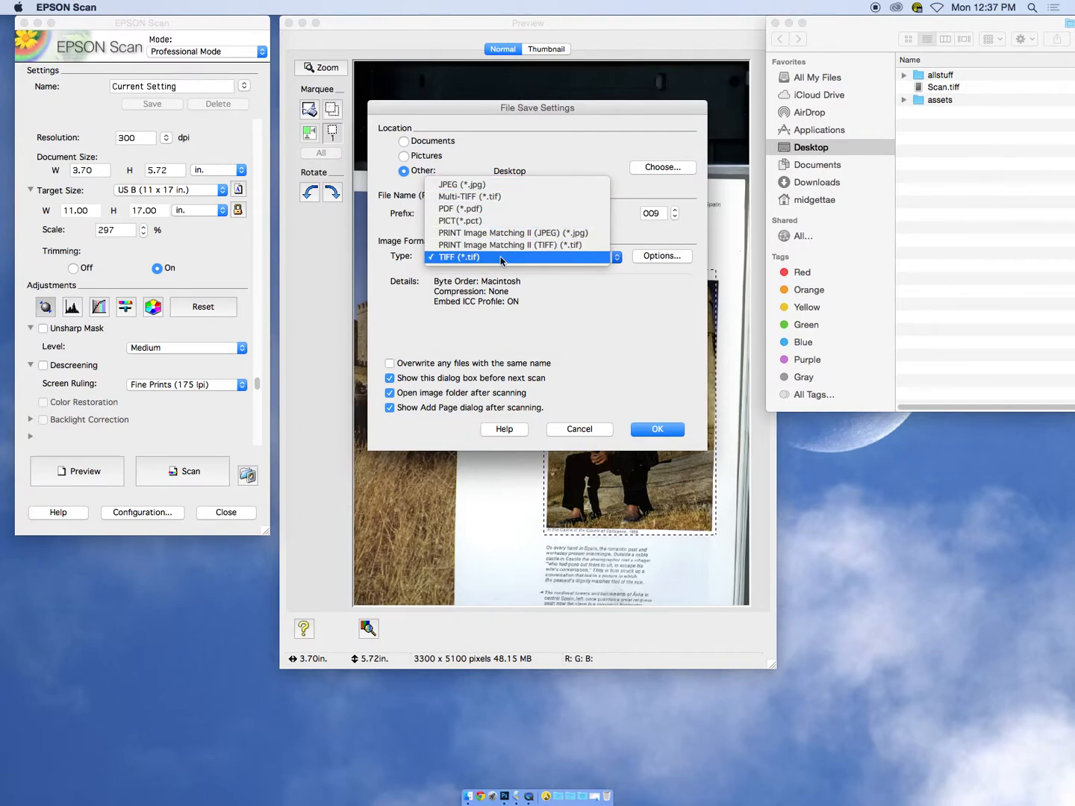
left_click(501, 258)
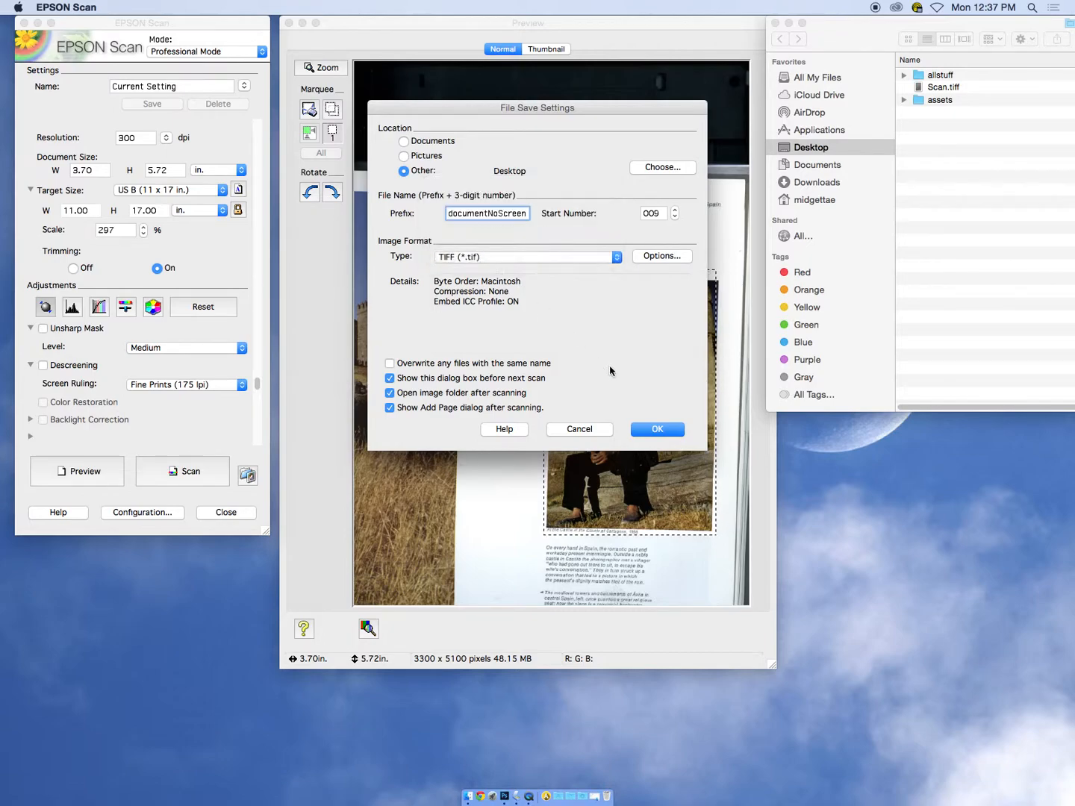
left_click(656, 429)
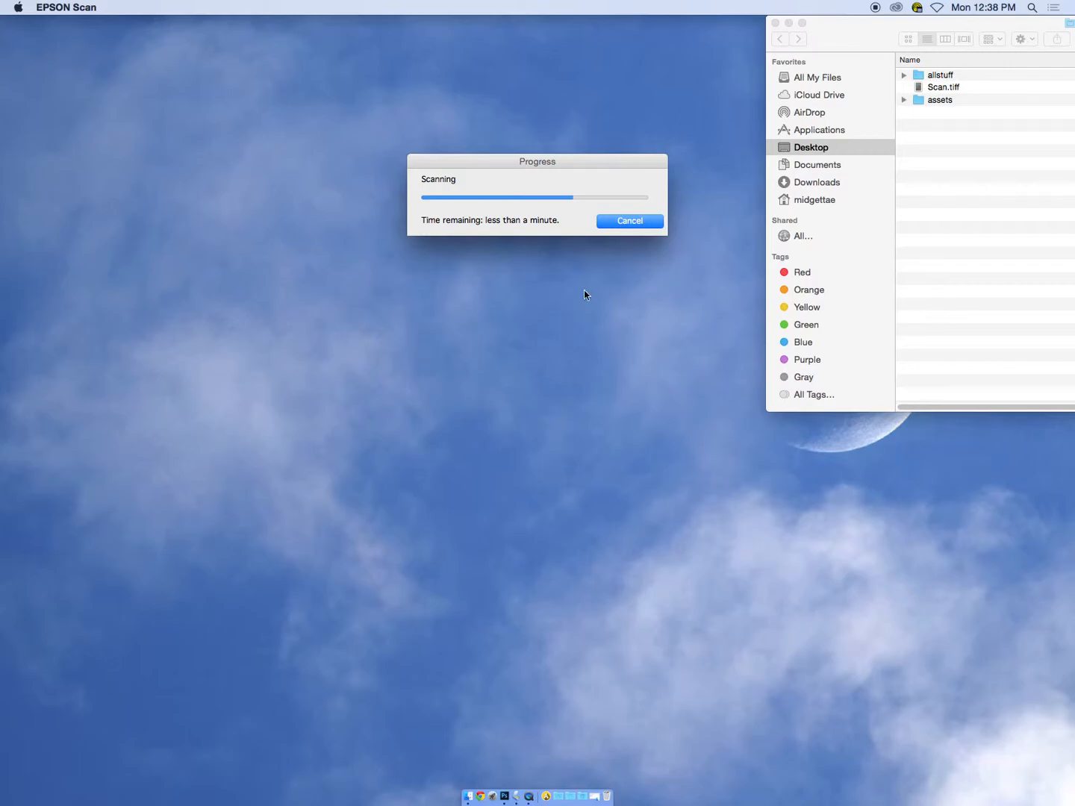
left_click_drag(580, 163, 507, 143)
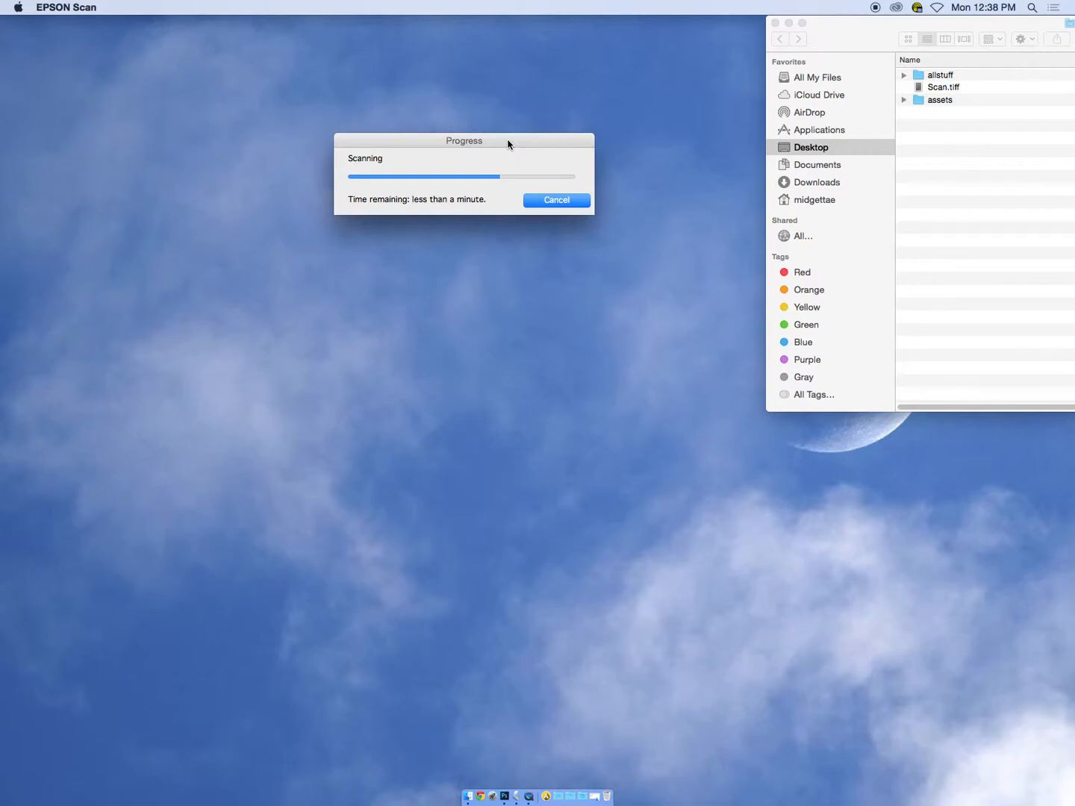
left_click_drag(508, 145, 552, 145)
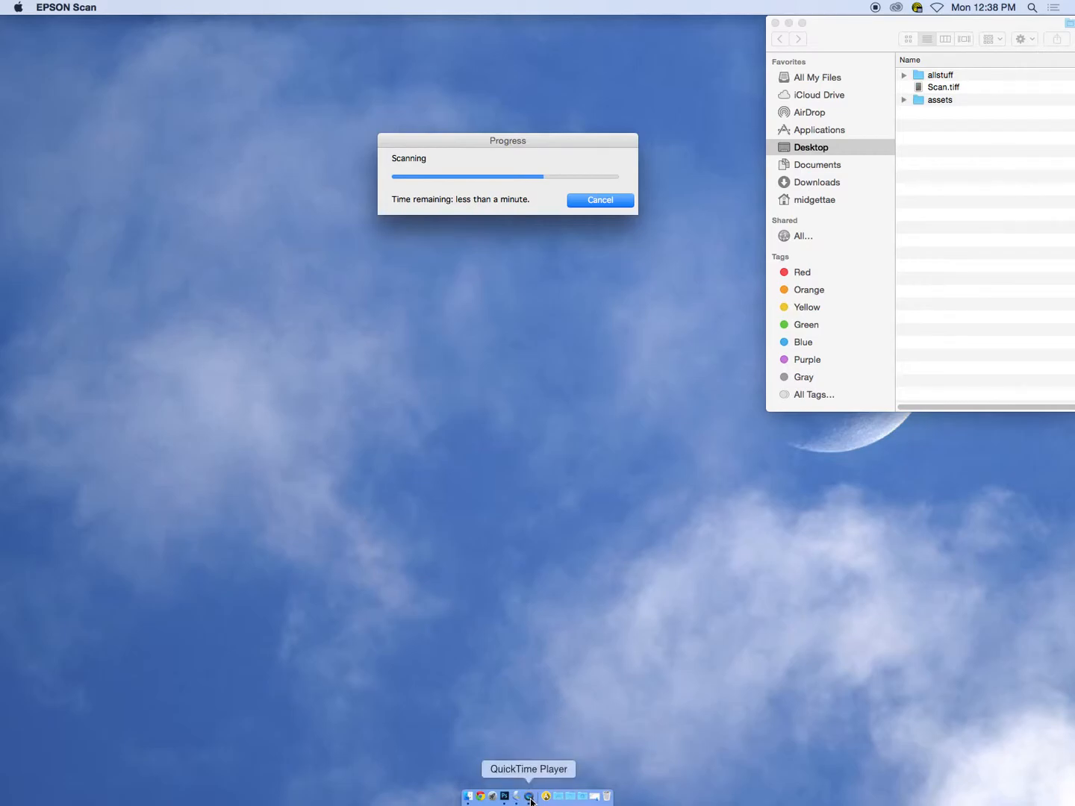
left_click(355, 676)
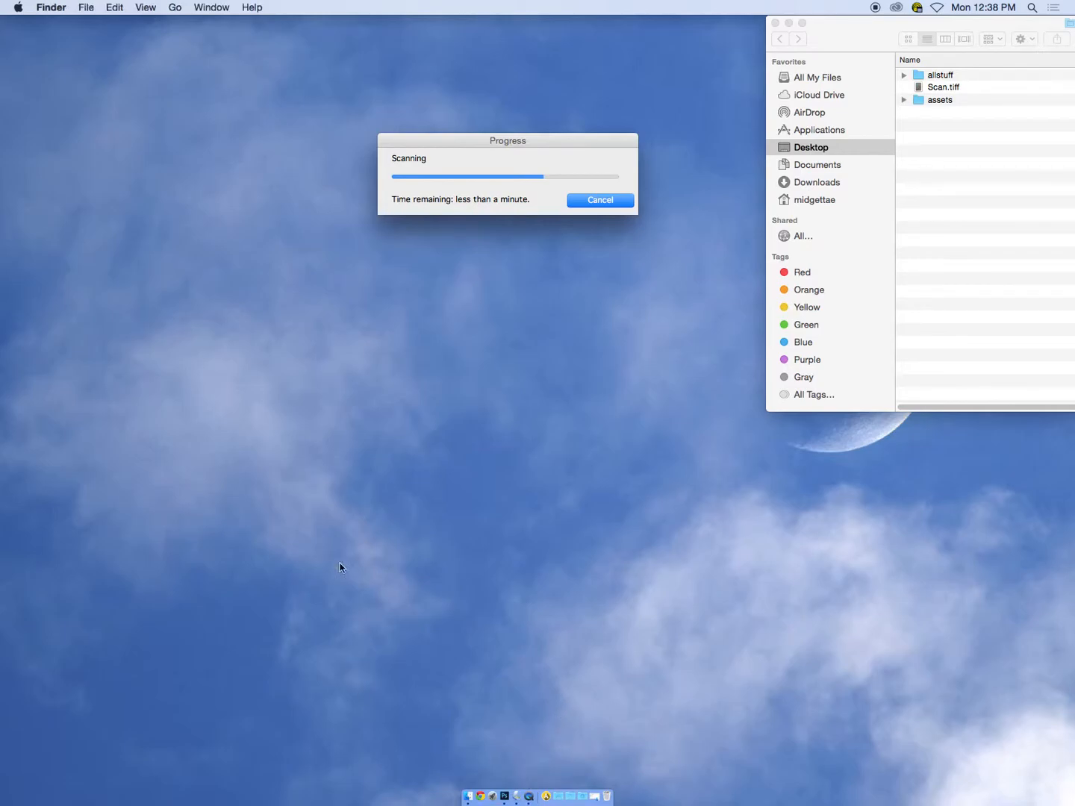
left_click(22, 5)
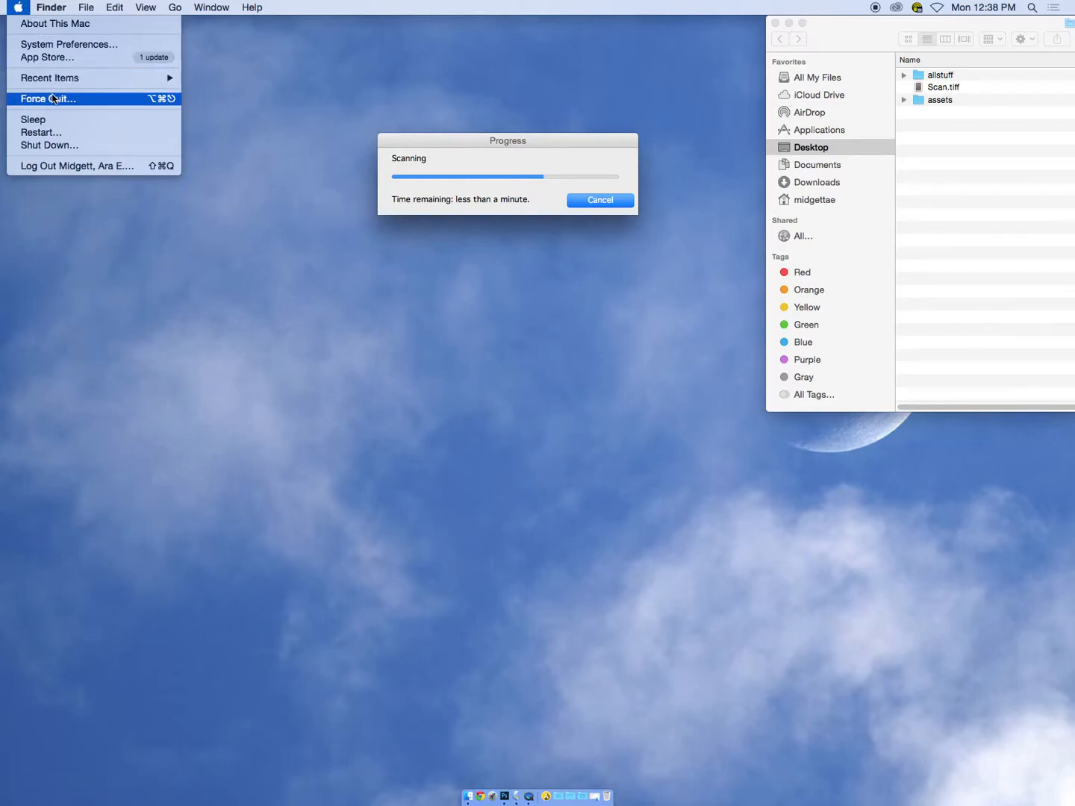
left_click(232, 207)
key("alt+super+Escape")
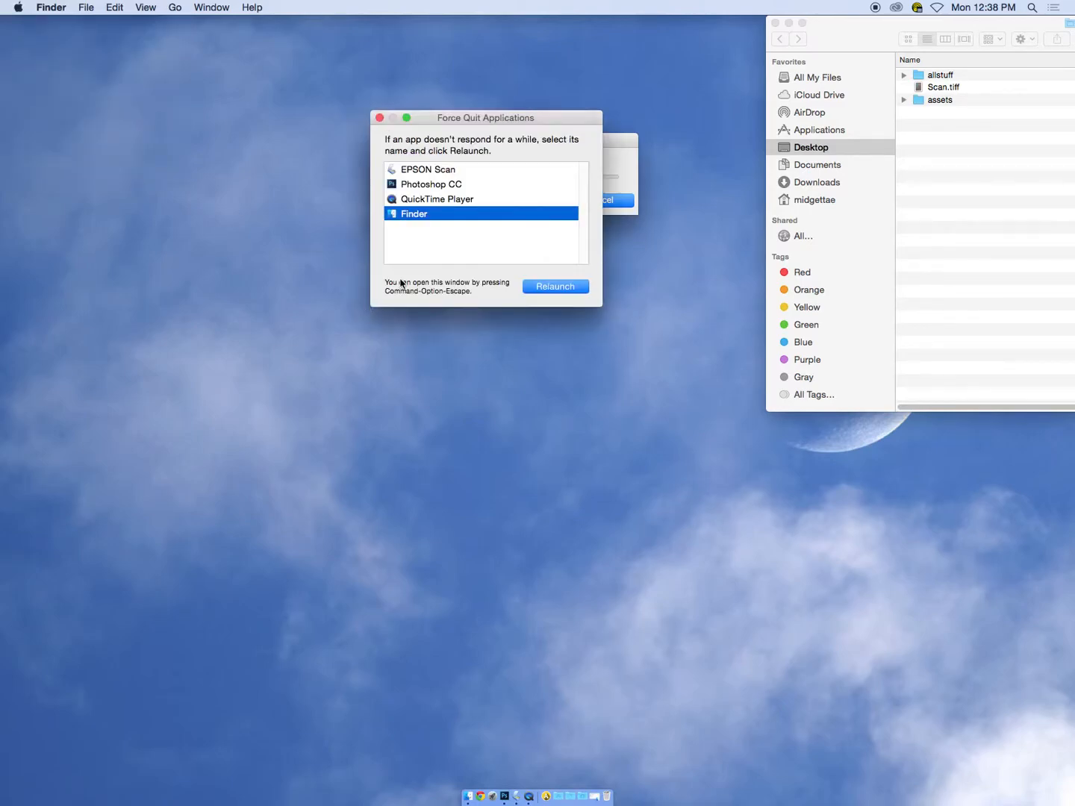
left_click(463, 172)
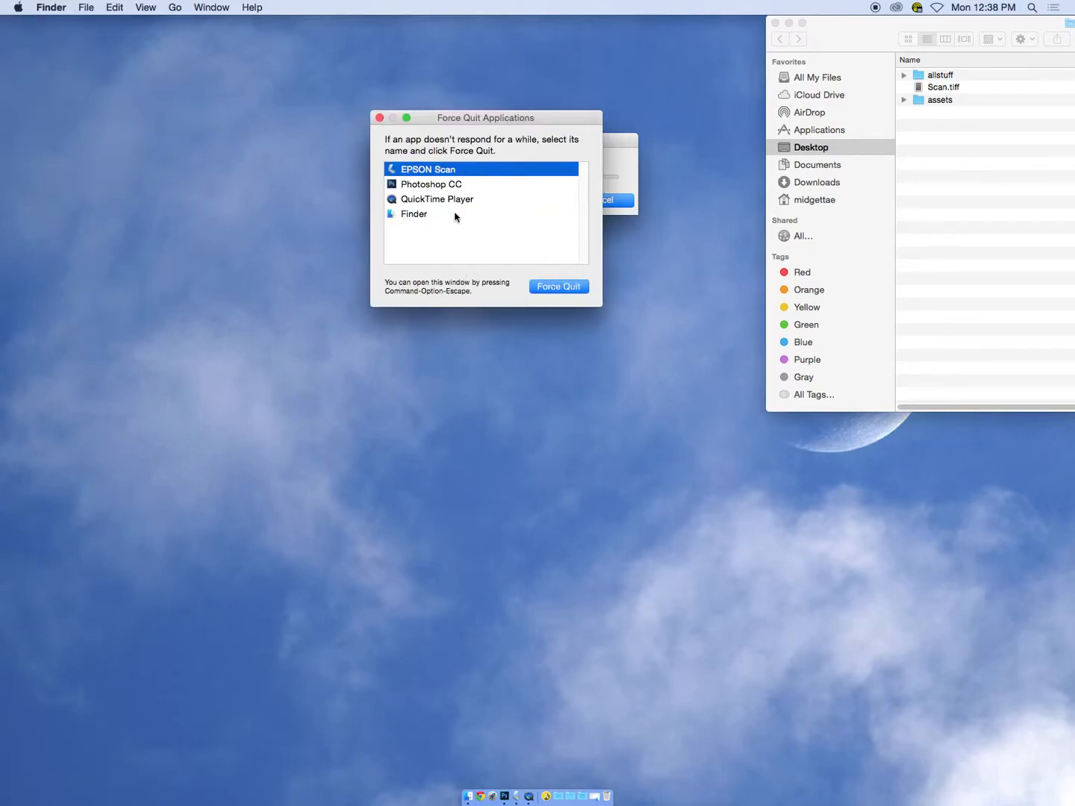
left_click(380, 117)
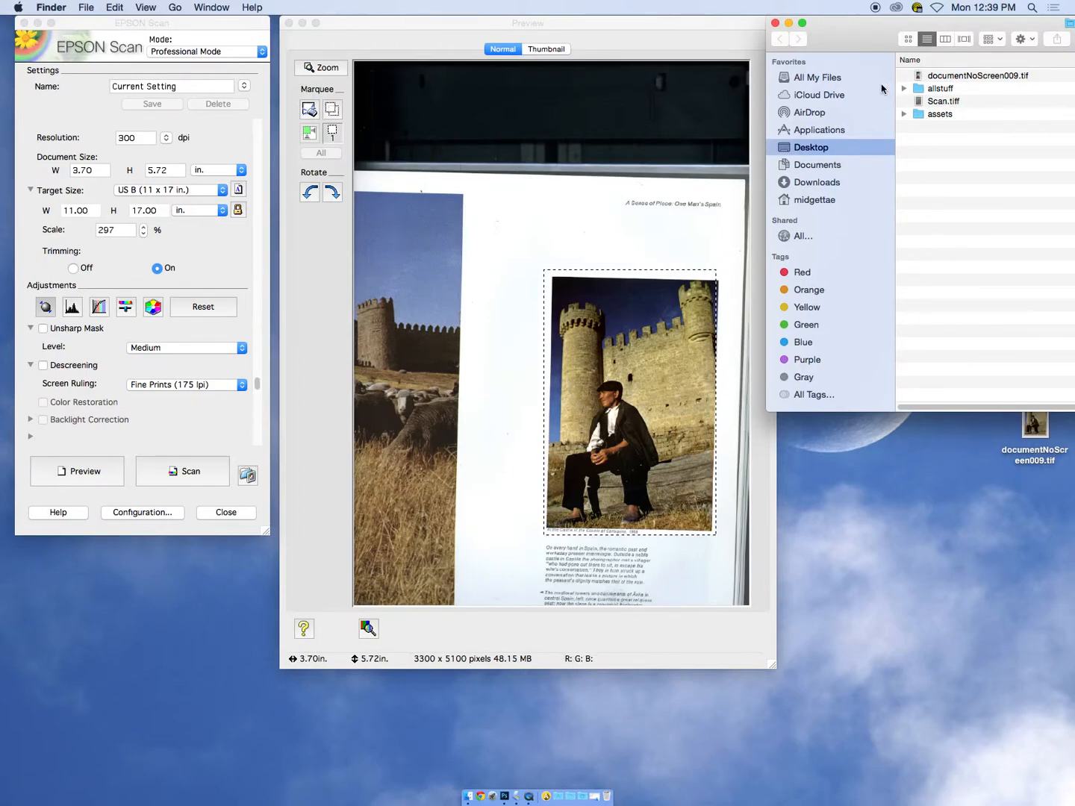
Open the scanned file documentNoScreen009.tif from the Desktop folder in Photoshop
left_click_drag(870, 36, 837, 460)
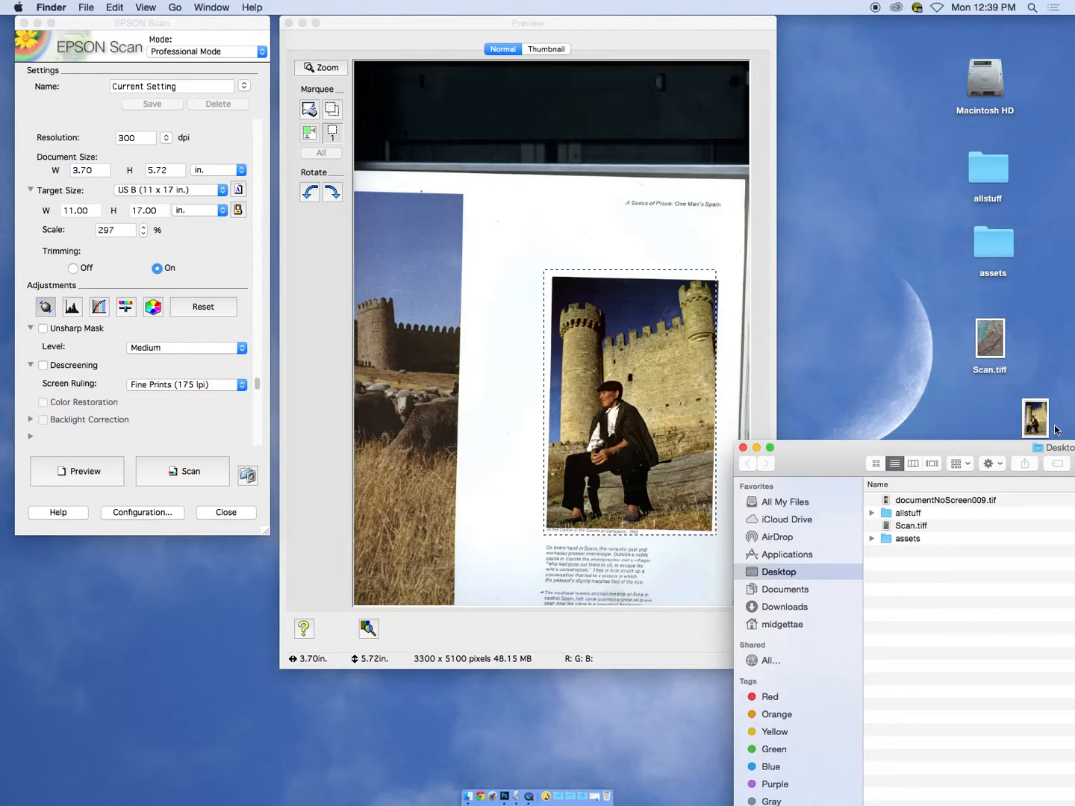
left_click_drag(984, 448, 769, 53)
left_click(930, 116)
left_click_drag(929, 50, 1061, 83)
left_click_drag(837, 118, 504, 797)
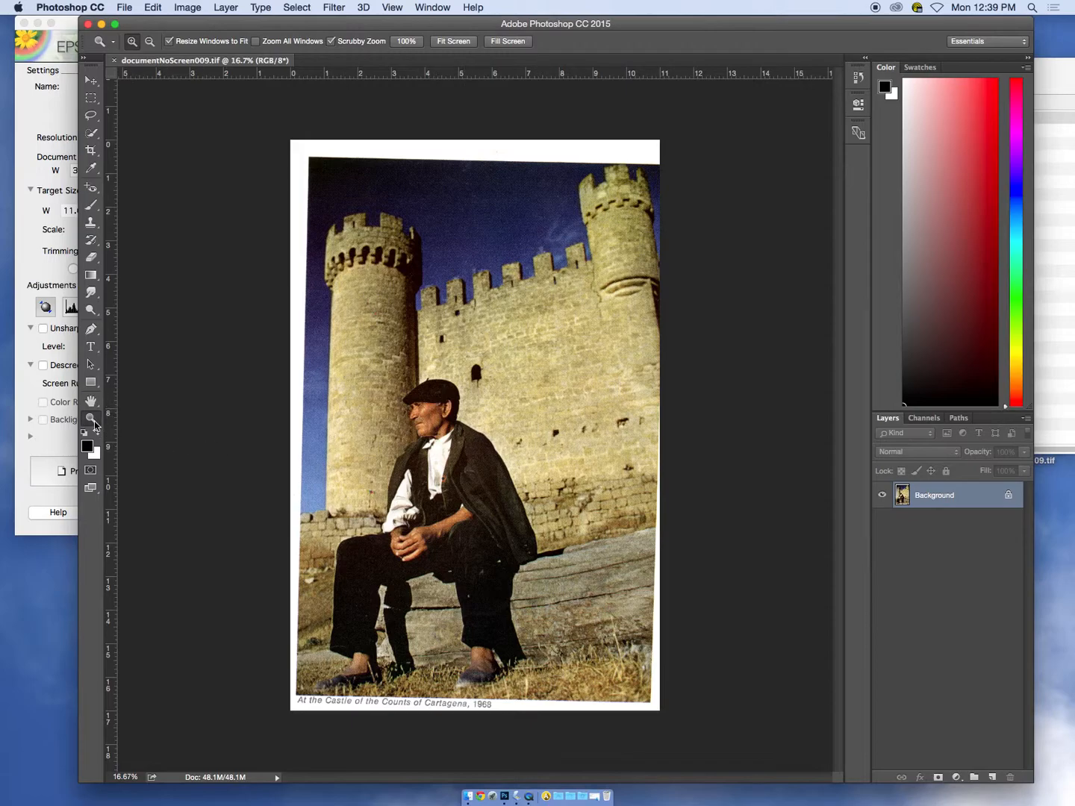
Magnify the seated man's face to 200% to examine the print's dot pattern in the scan without descreening
left_click(453, 421)
left_click(422, 421)
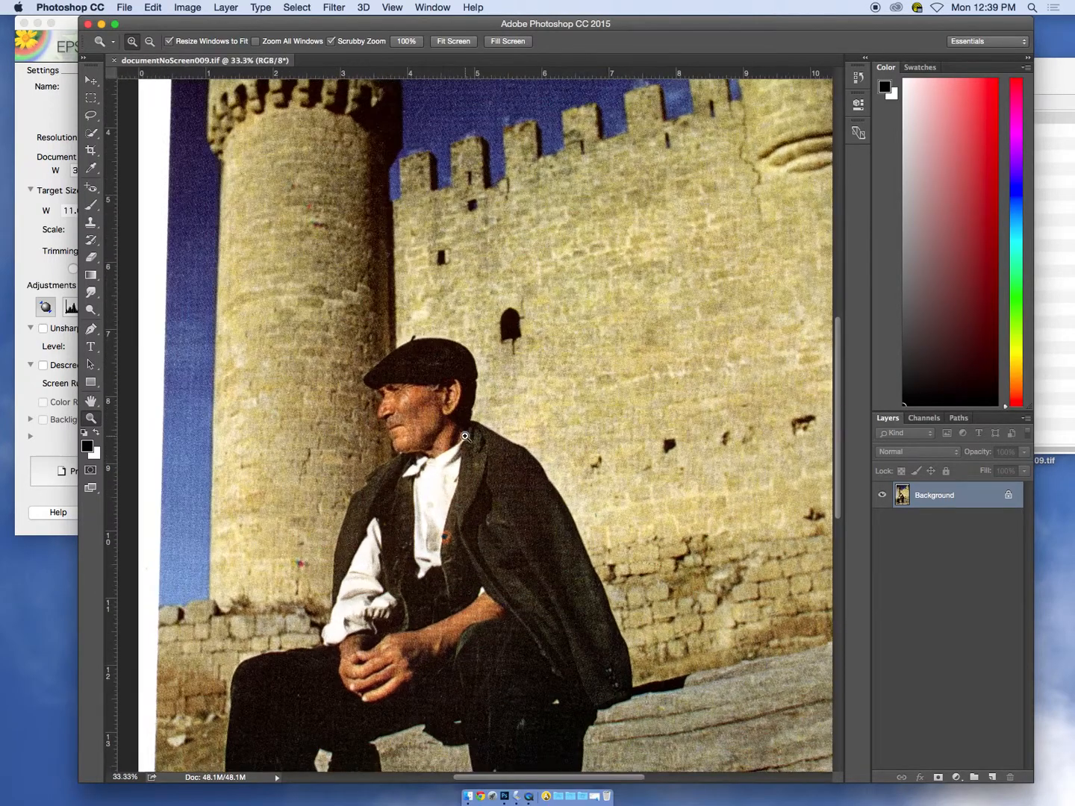
left_click(448, 437)
left_click(415, 432)
left_click(411, 431)
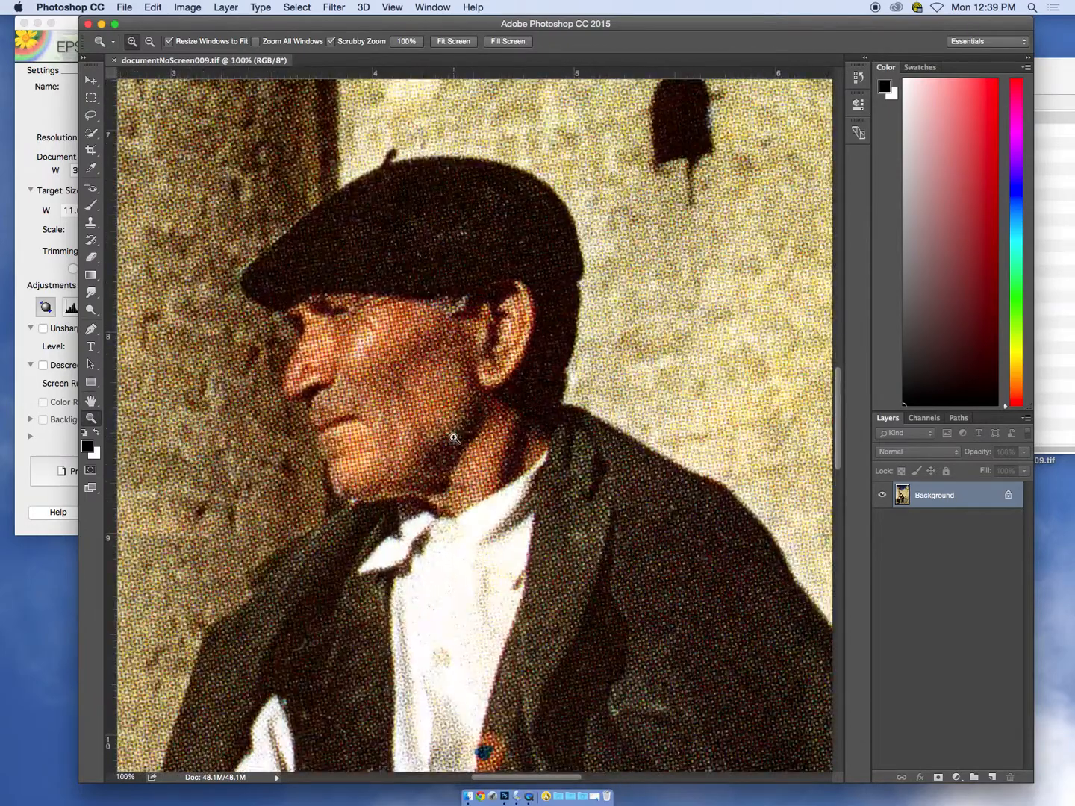
left_click(422, 434)
left_click_drag(375, 420, 487, 413)
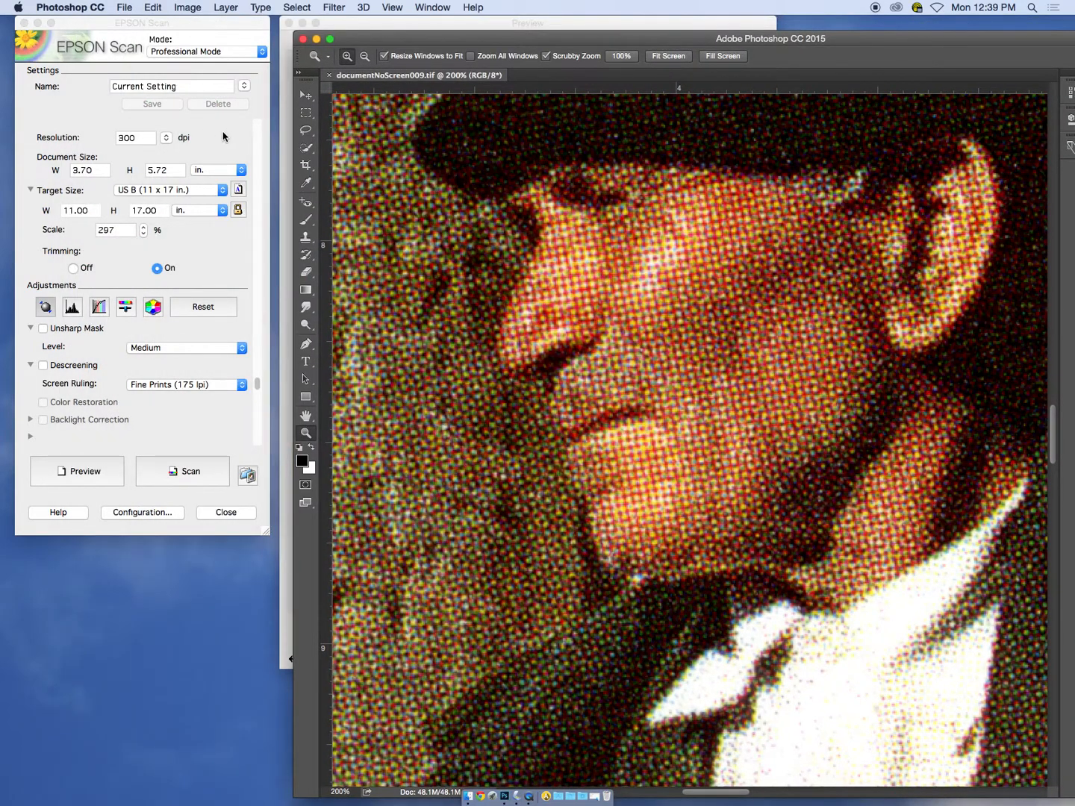
Minimize the Photoshop window and return to EPSON Scan with the Desktop folder window moved clear of the scan preview
left_click(224, 137)
left_click(370, 46)
left_click(317, 40)
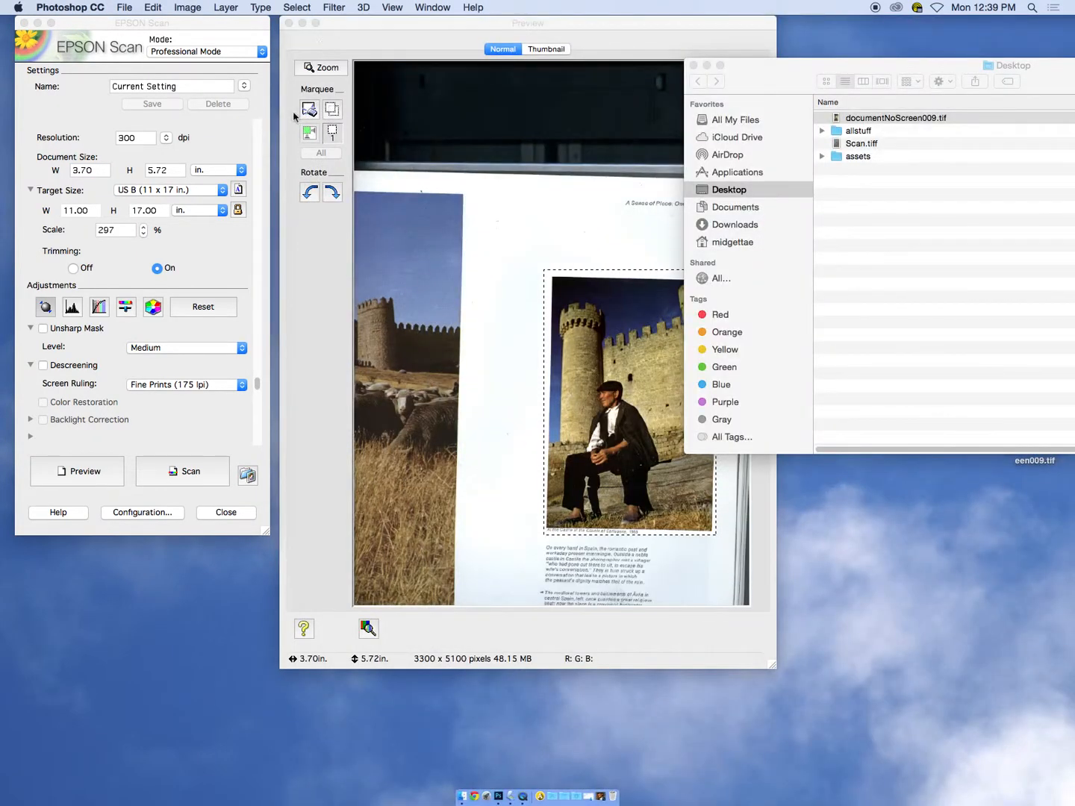
left_click_drag(764, 80, 863, 50)
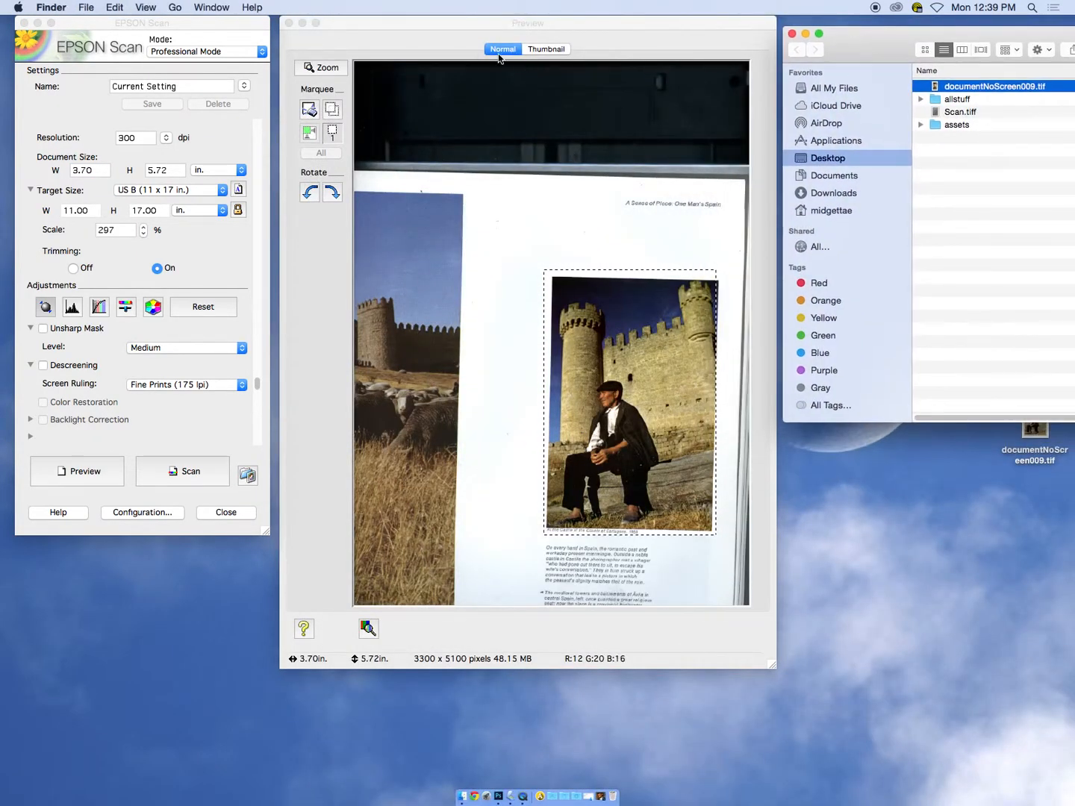
left_click(219, 32)
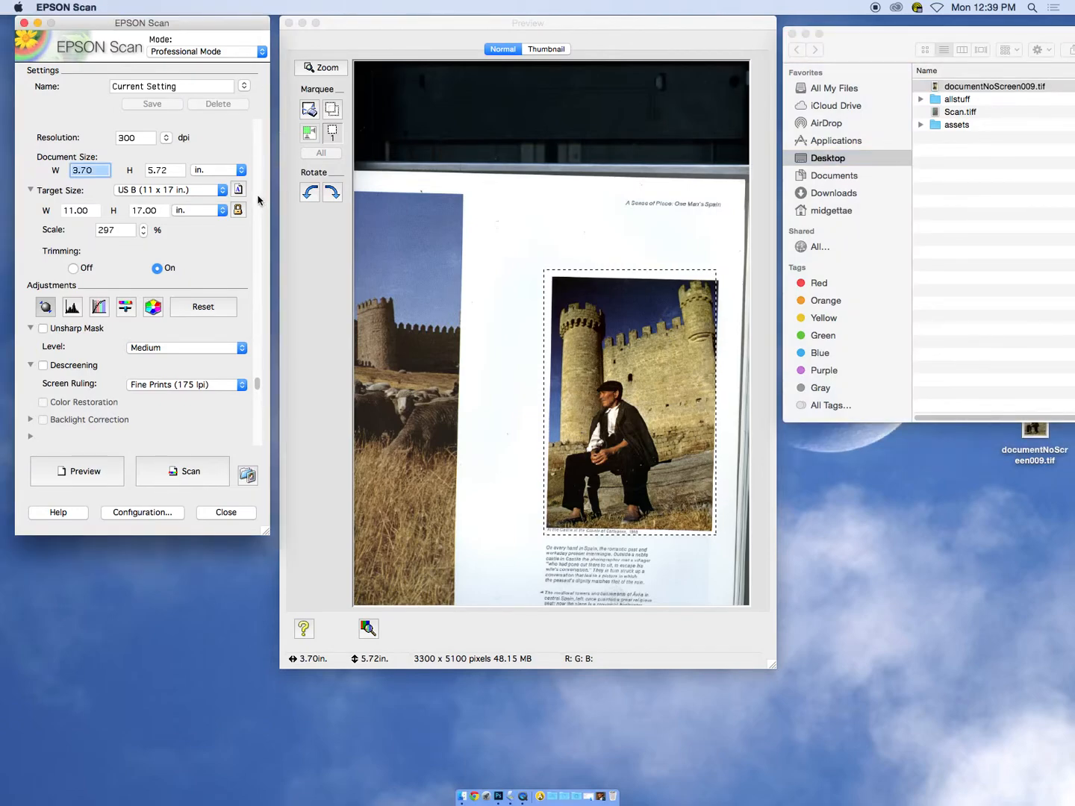
Turn on Descreening in the scan adjustments with the screen ruling Fine Prints (175 lpi)
left_click_drag(257, 383, 259, 178)
scroll(216, 176, "up", 2)
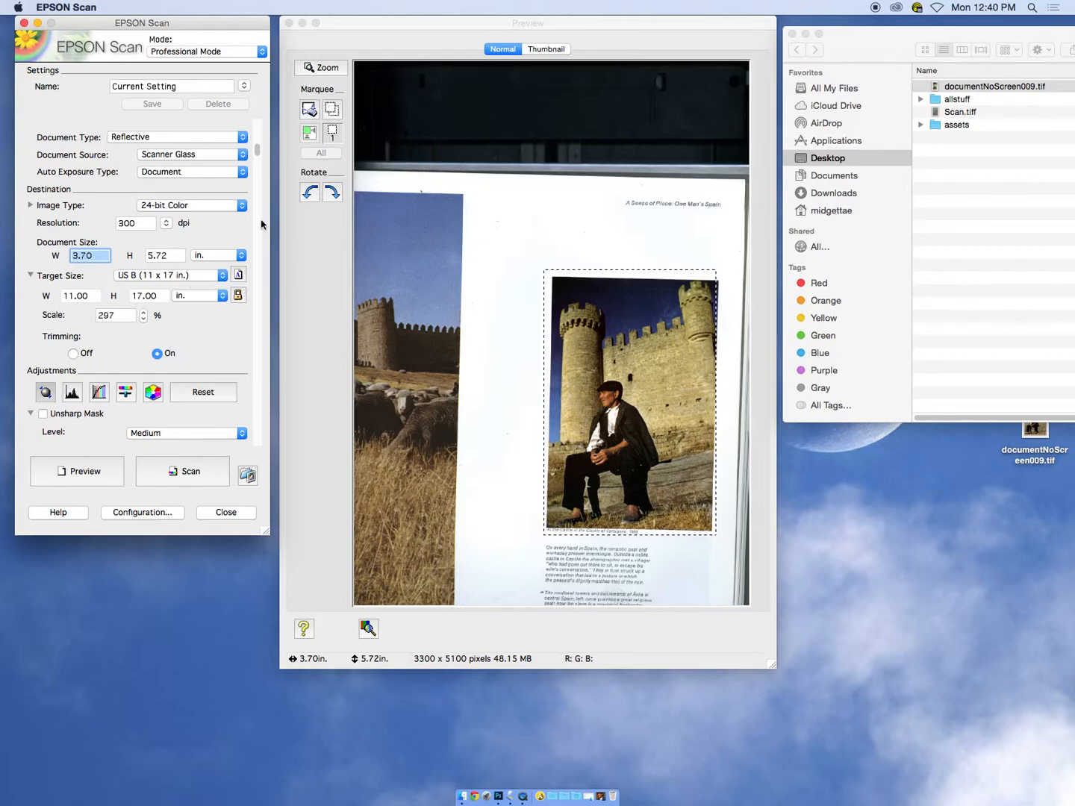
scroll(257, 160, "down", 1)
left_click_drag(257, 161, 257, 393)
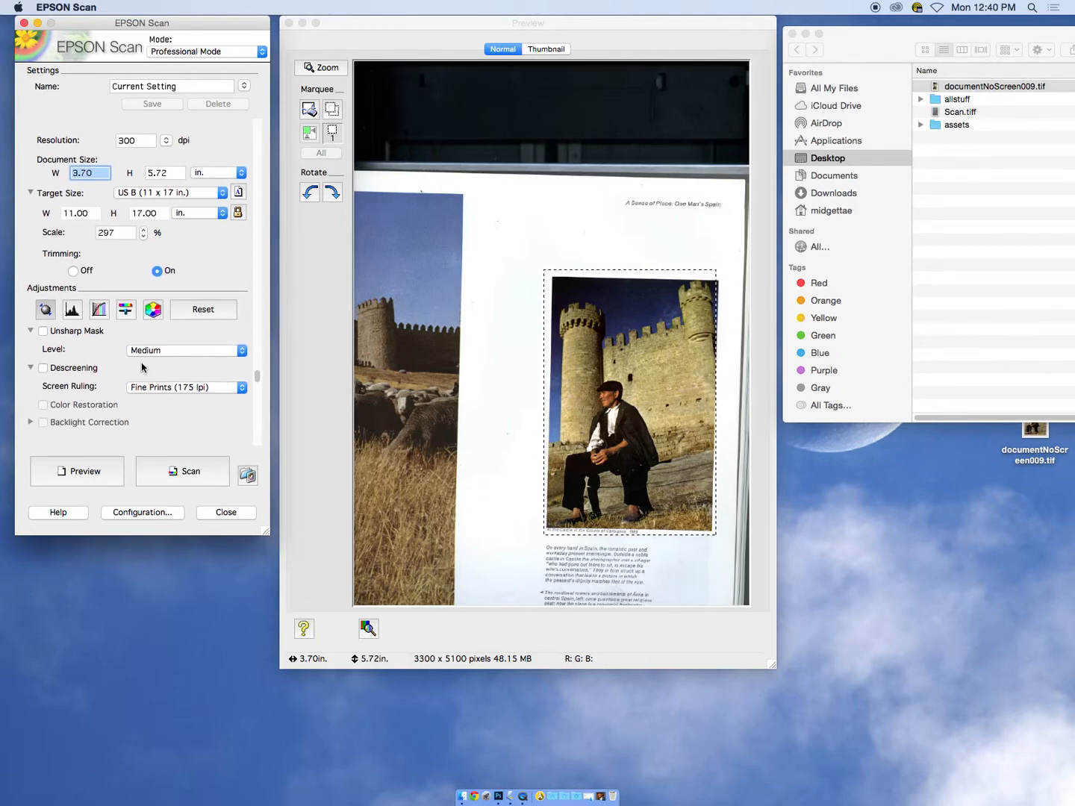
left_click(43, 368)
left_click(216, 391)
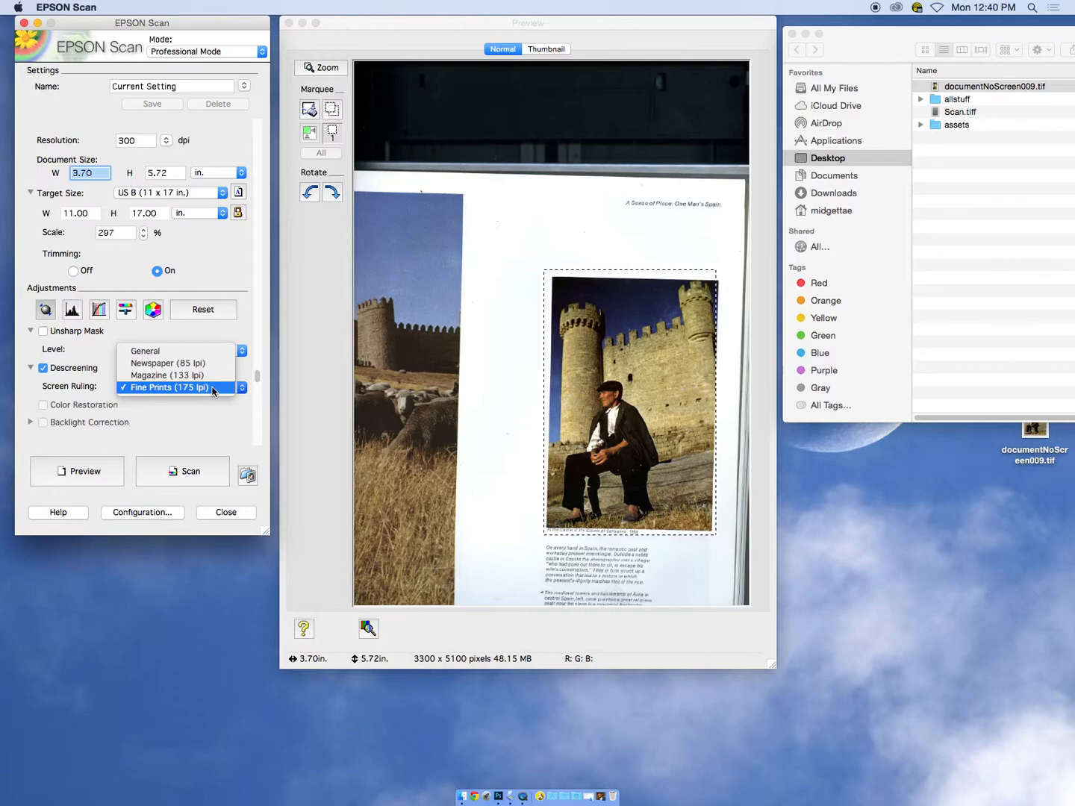
left_click(213, 387)
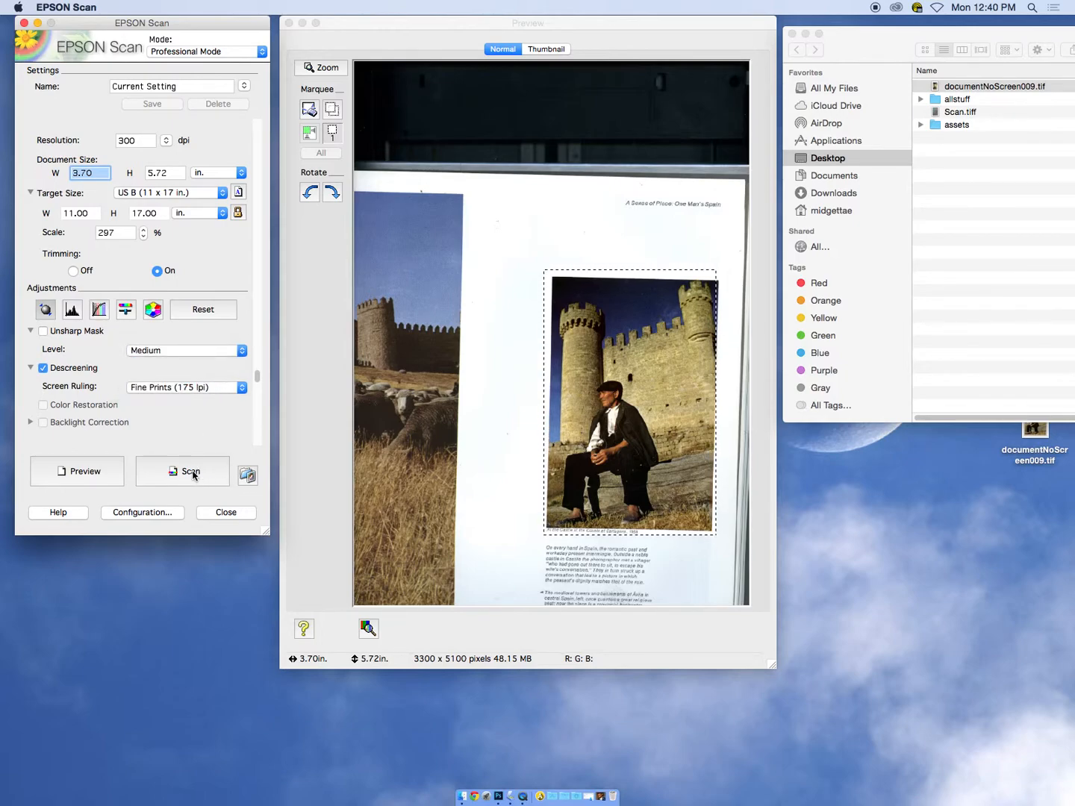
Set the scan's file name prefix to documentScreen175L and try to start the descreened scan
left_click(189, 473)
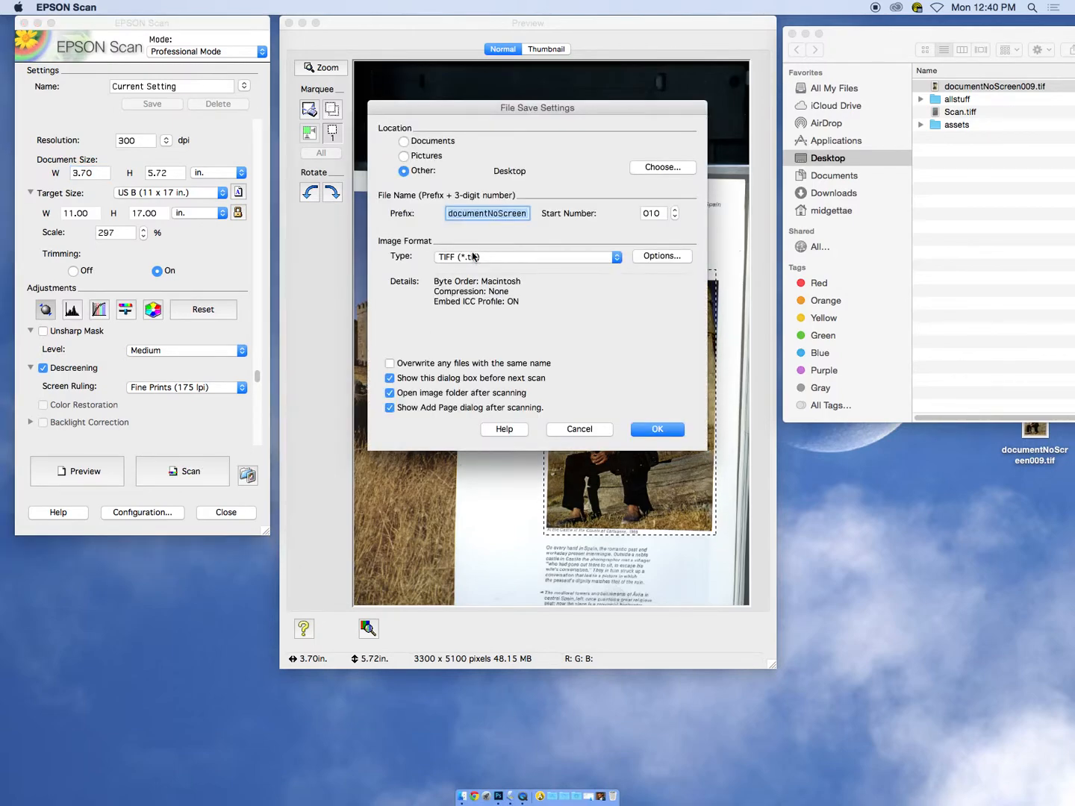
left_click(489, 215)
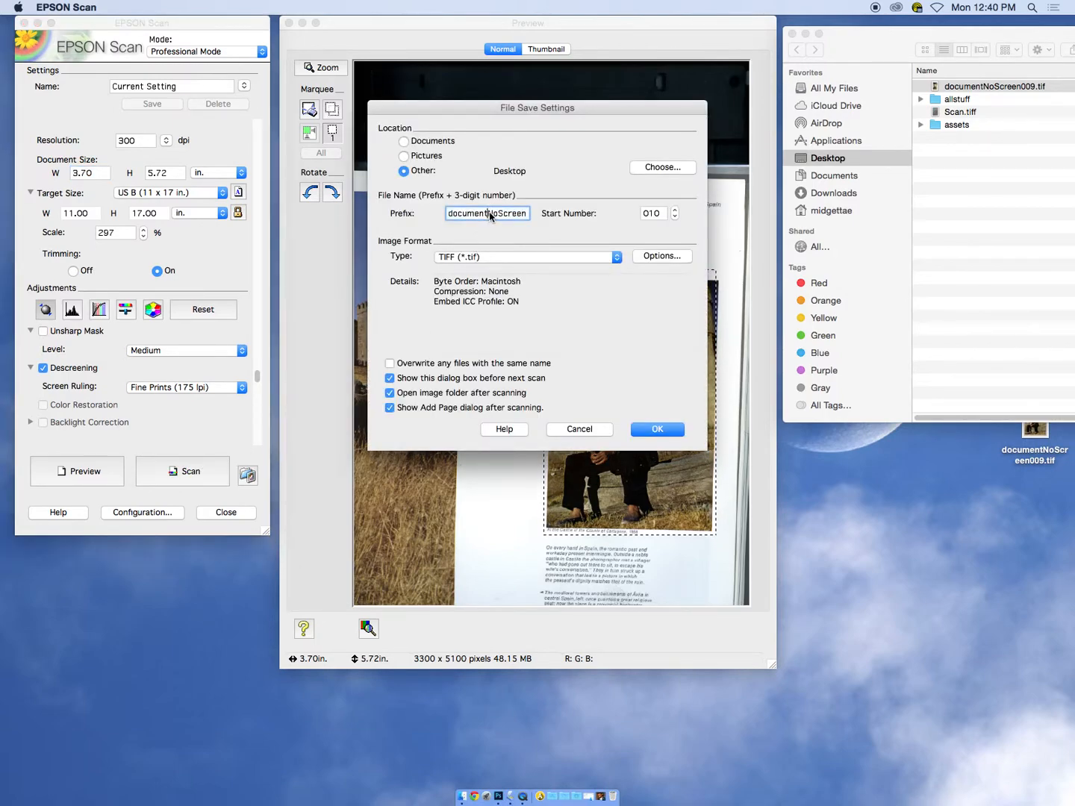
left_click_drag(489, 215, 529, 215)
type("Screen174")
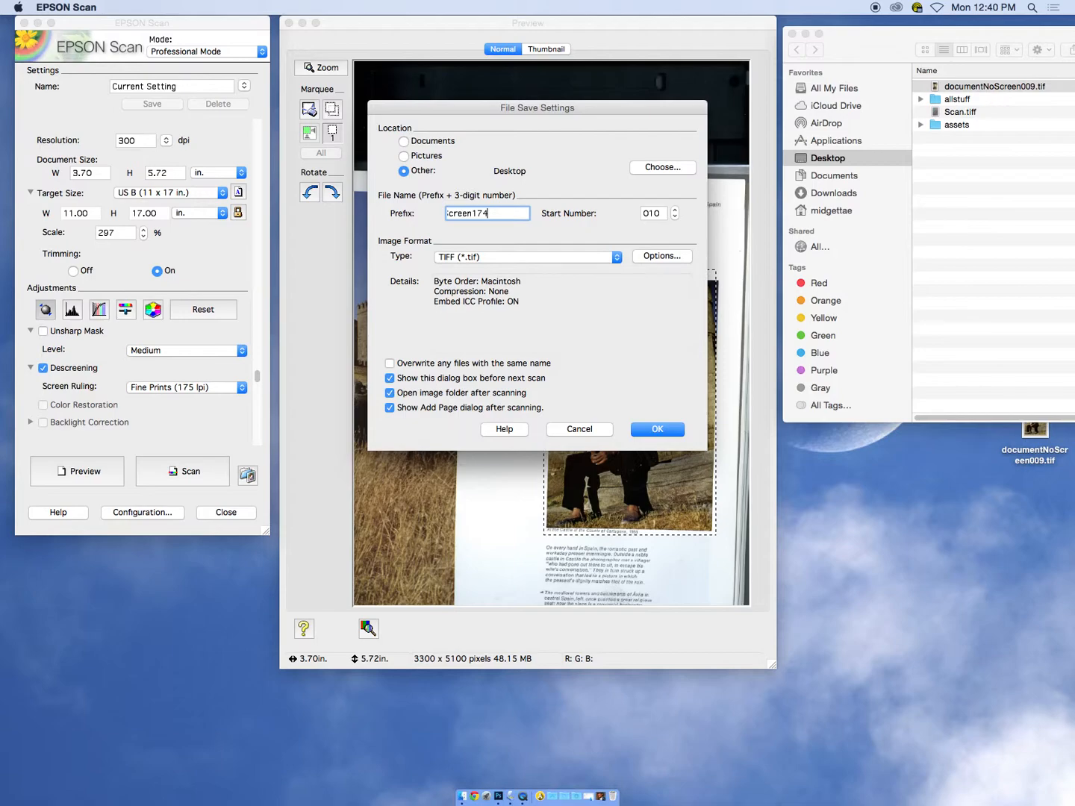
key("BackSpace")
type("5L")
left_click(655, 430)
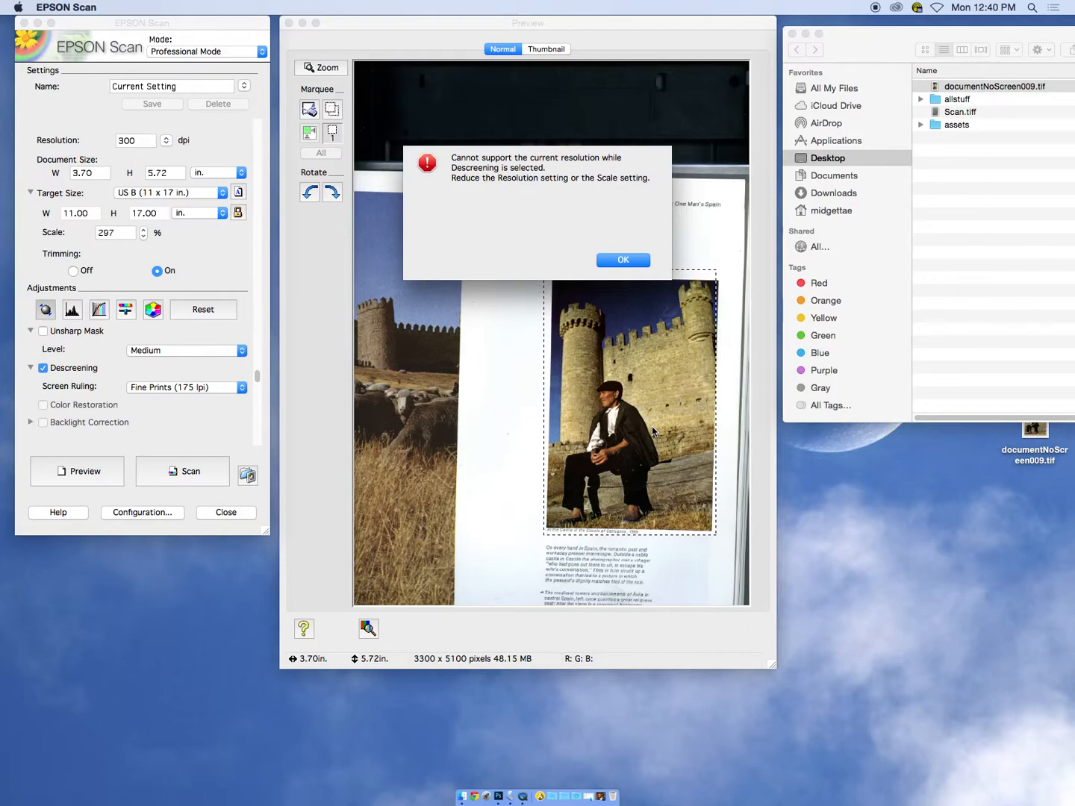
left_click(630, 259)
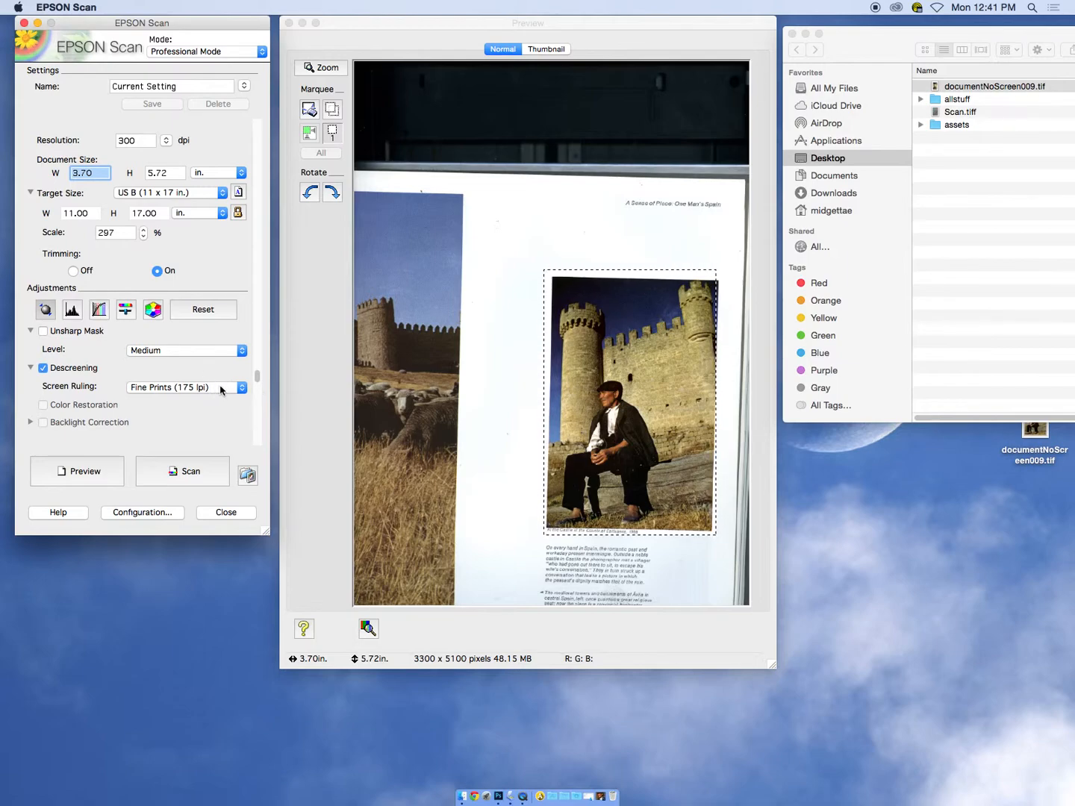
left_click(192, 352)
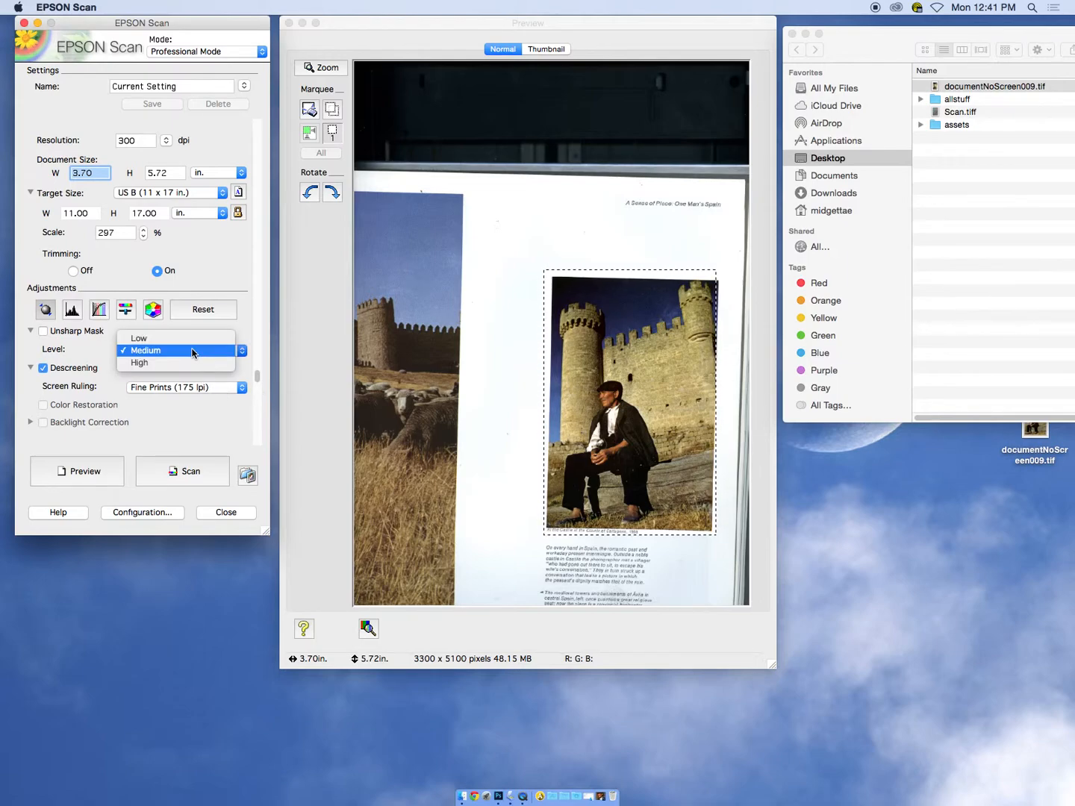
left_click(192, 351)
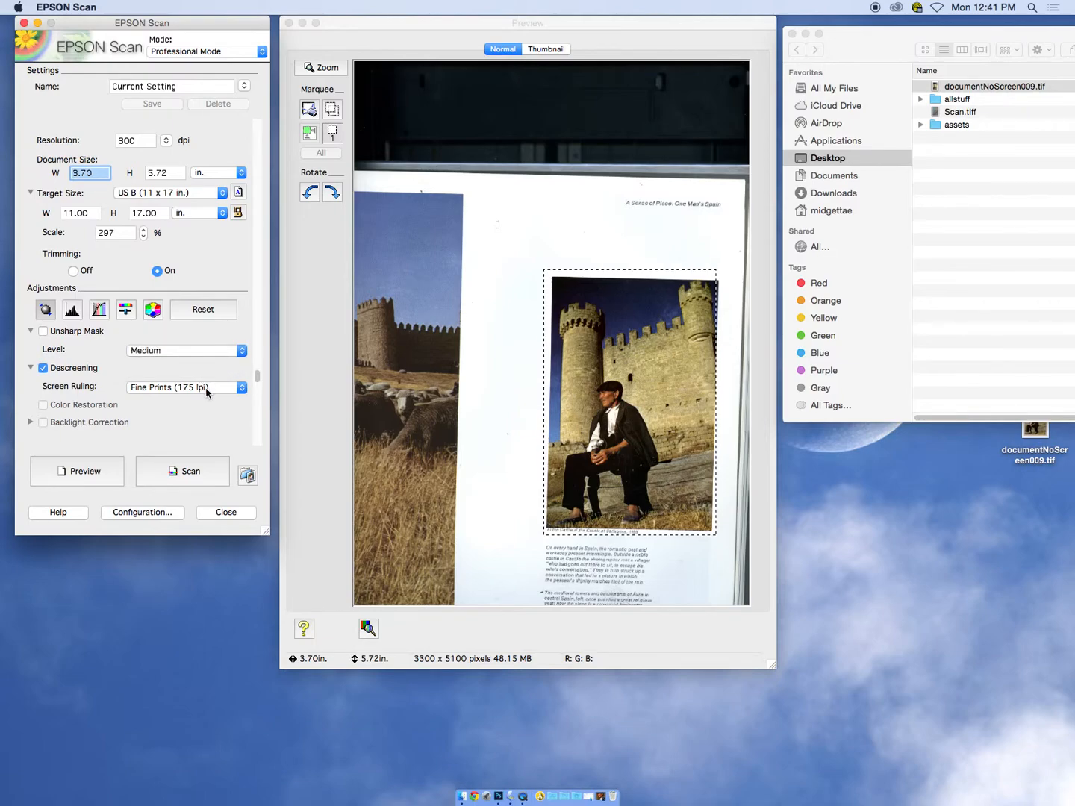
left_click(207, 392)
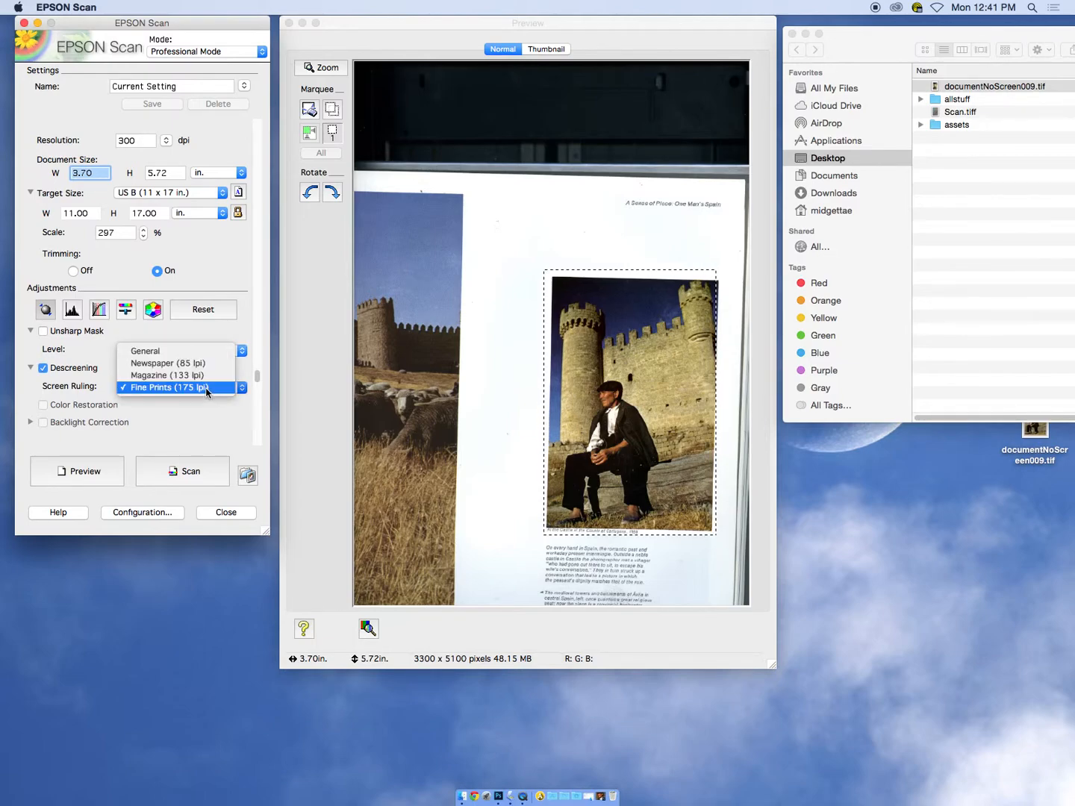
left_click(206, 388)
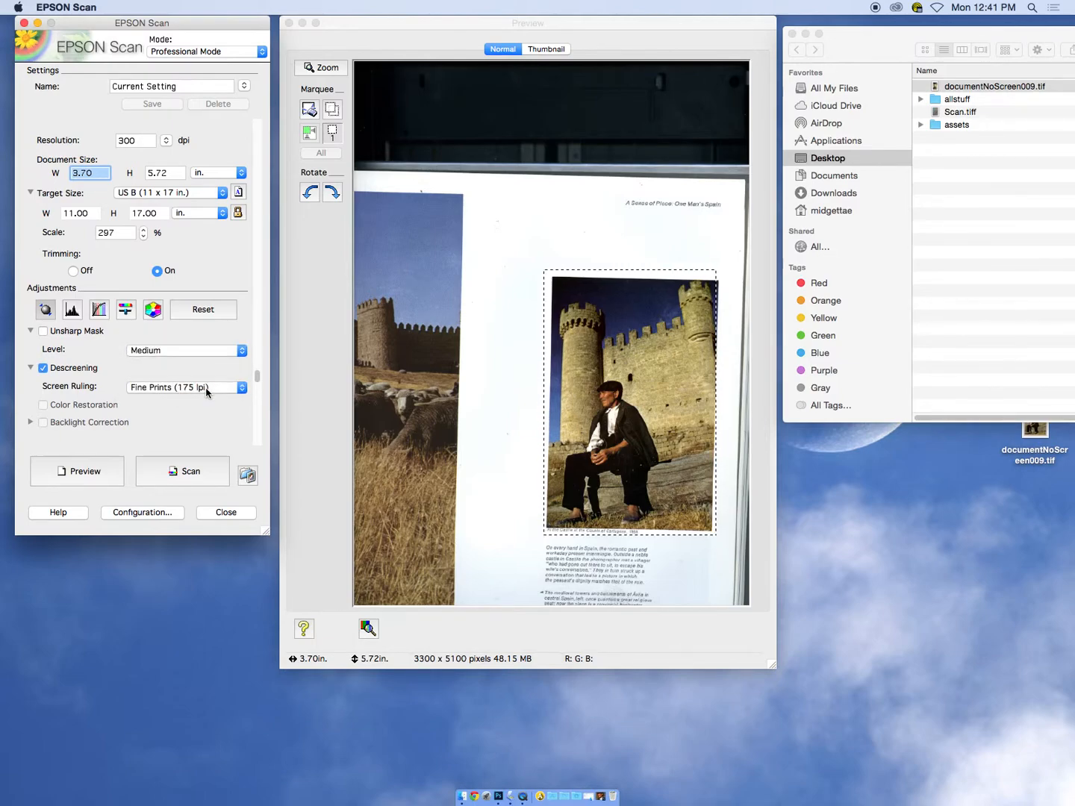
Set the scan's scale to 249%
left_click(125, 234)
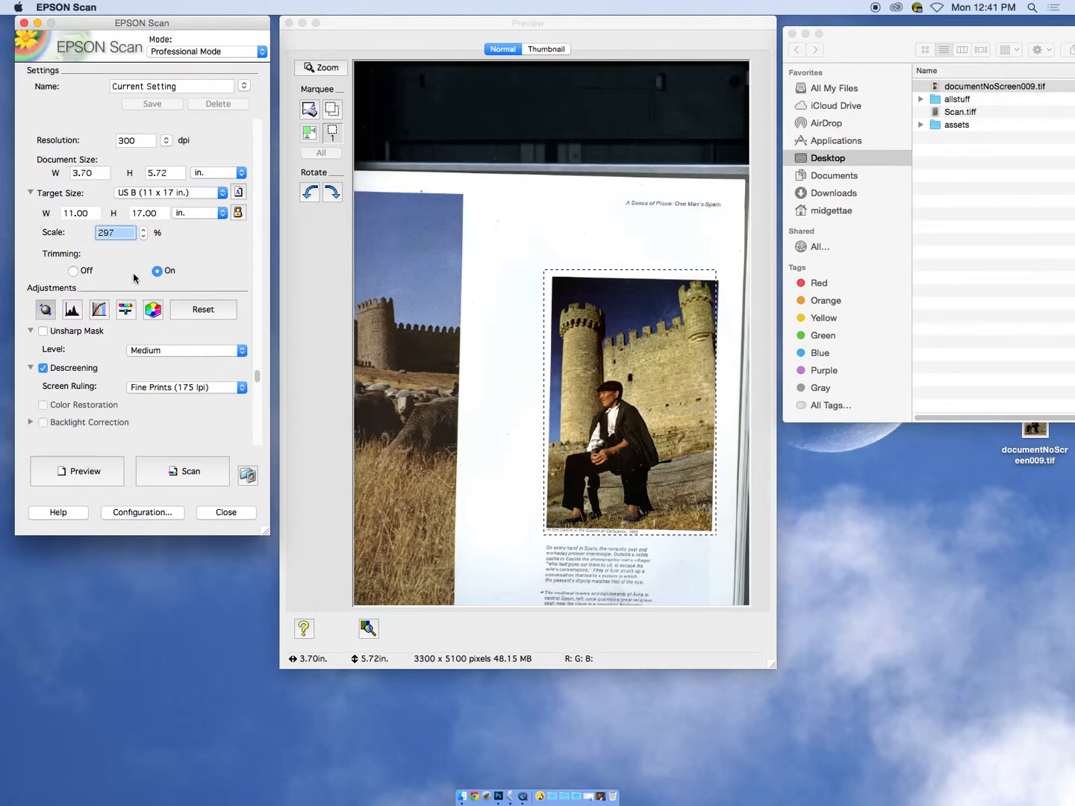
type("249")
key("Tab")
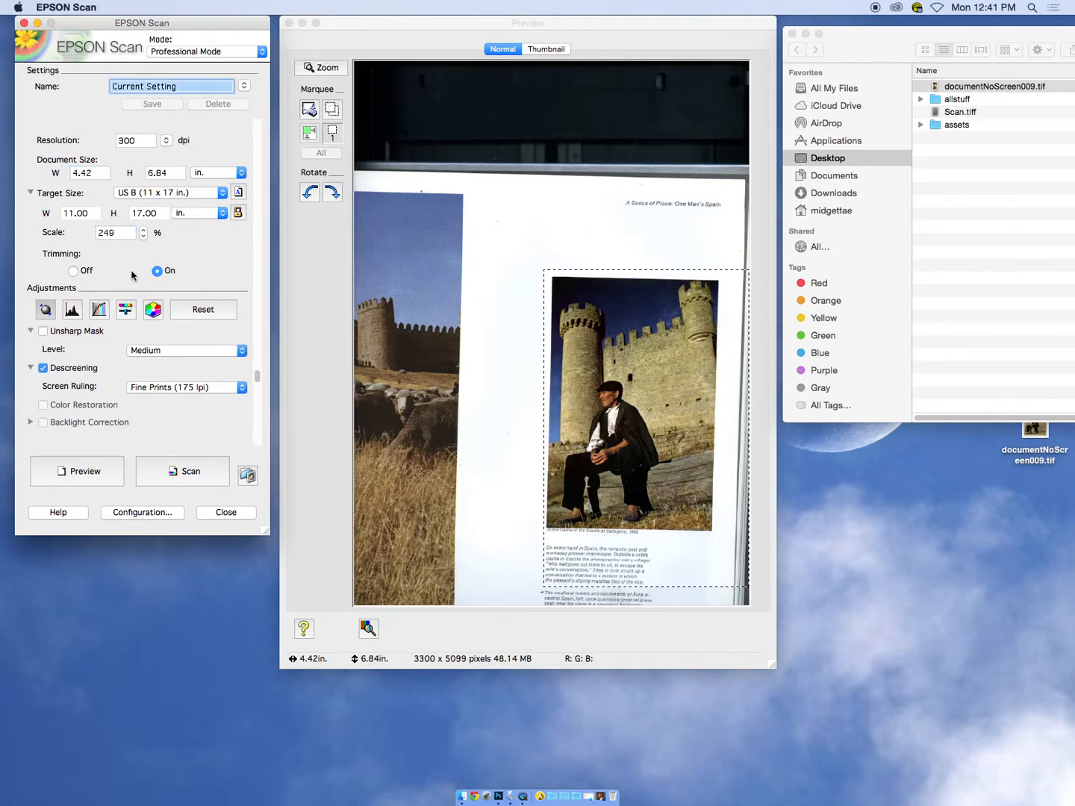
left_click(105, 233)
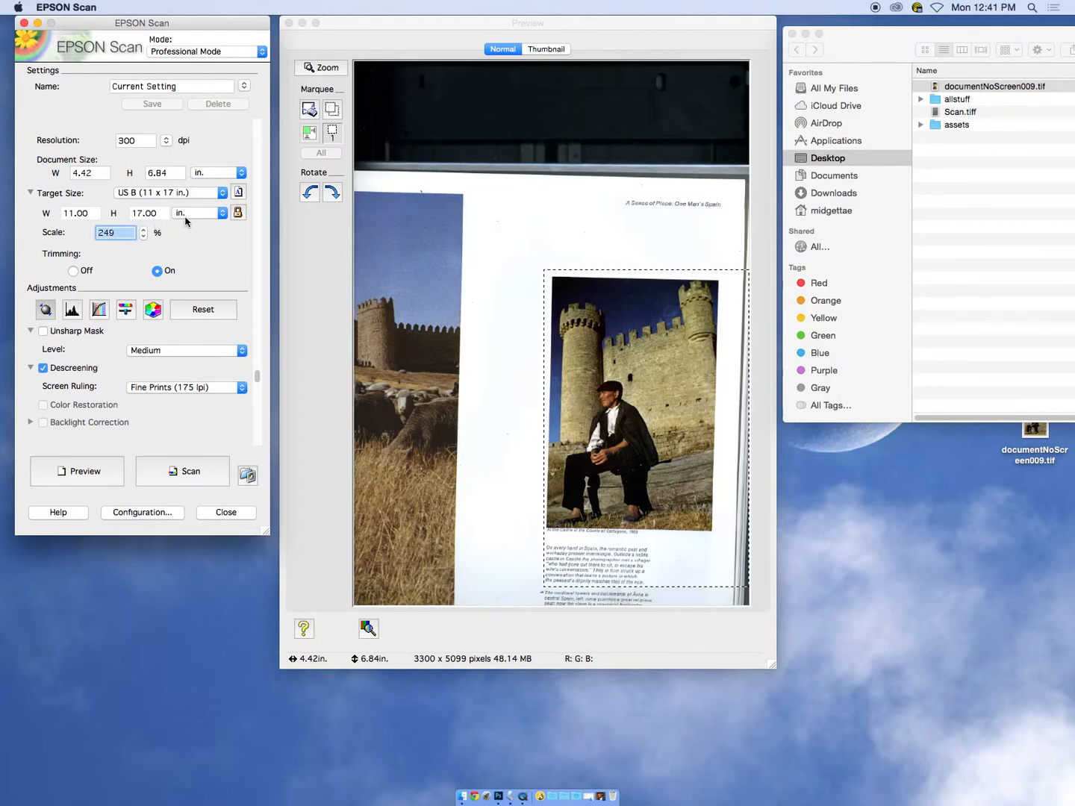
left_click(29, 192)
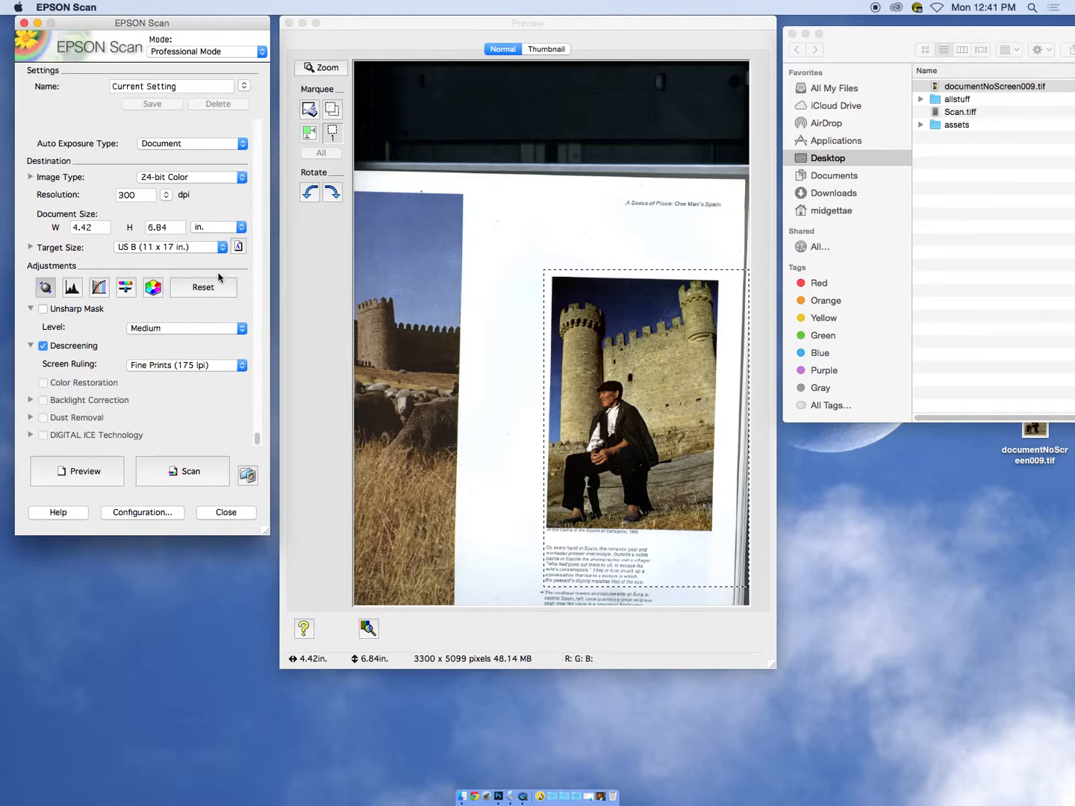
left_click(104, 227)
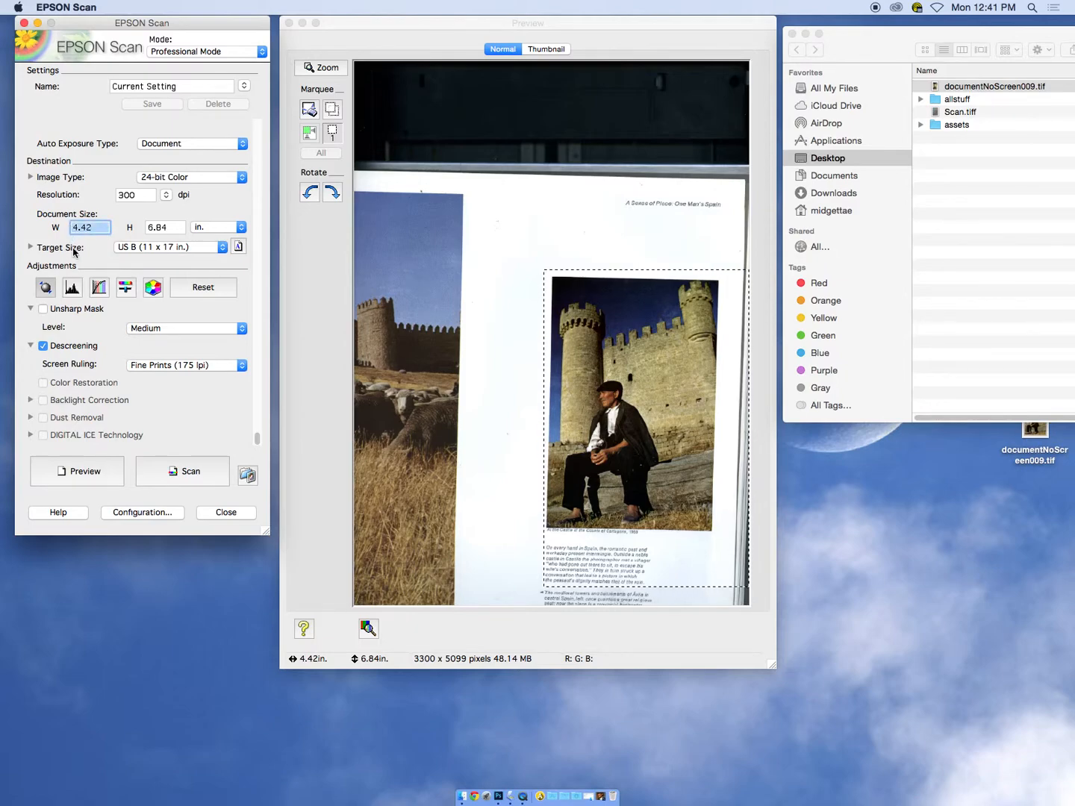
left_click(30, 248)
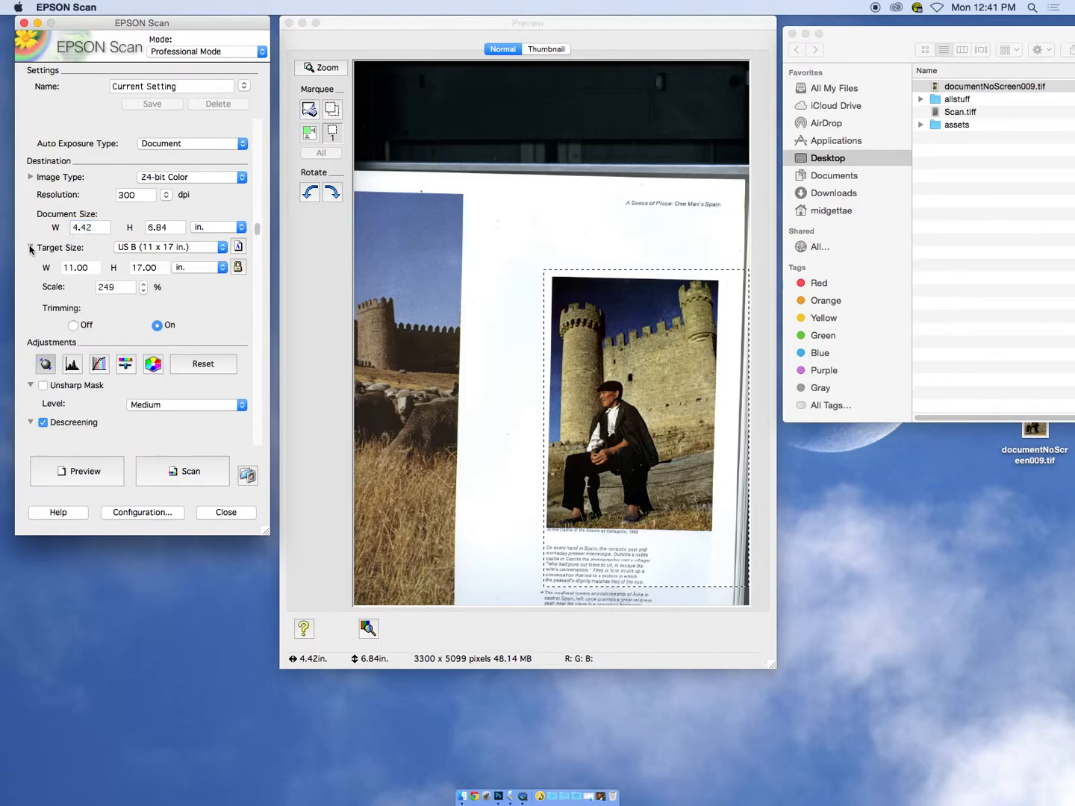
left_click(119, 289)
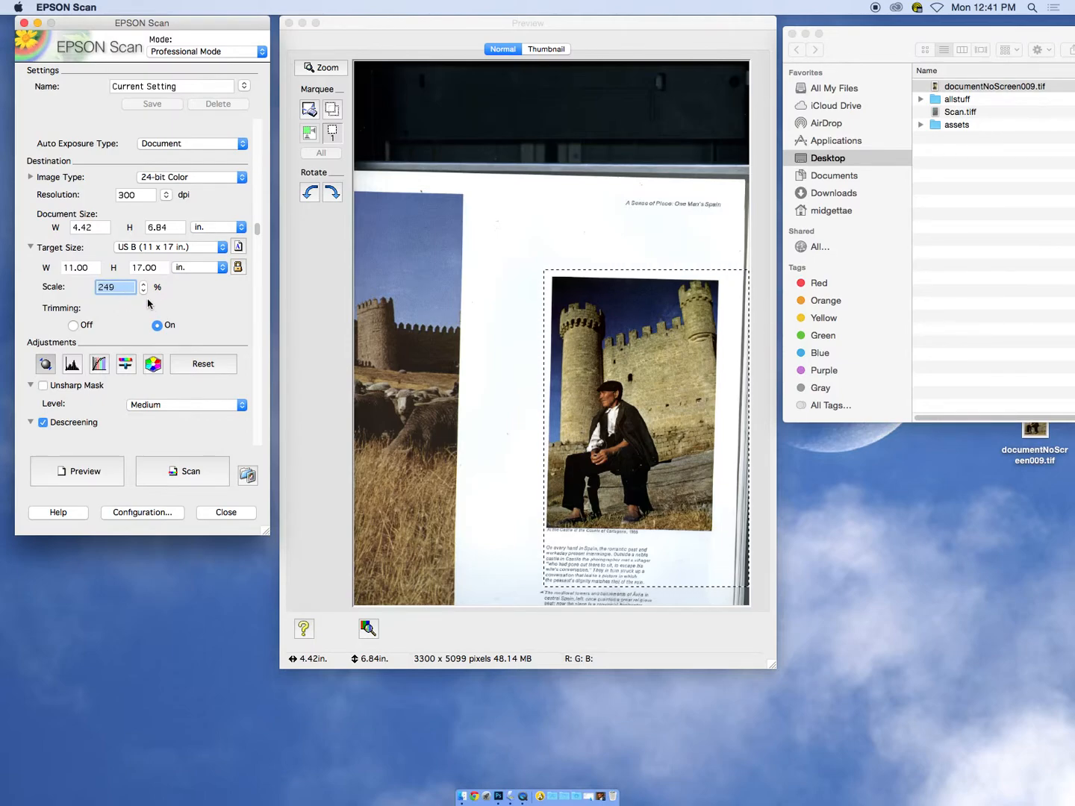
left_click(188, 178)
left_click(189, 180)
type("2")
key("Tab")
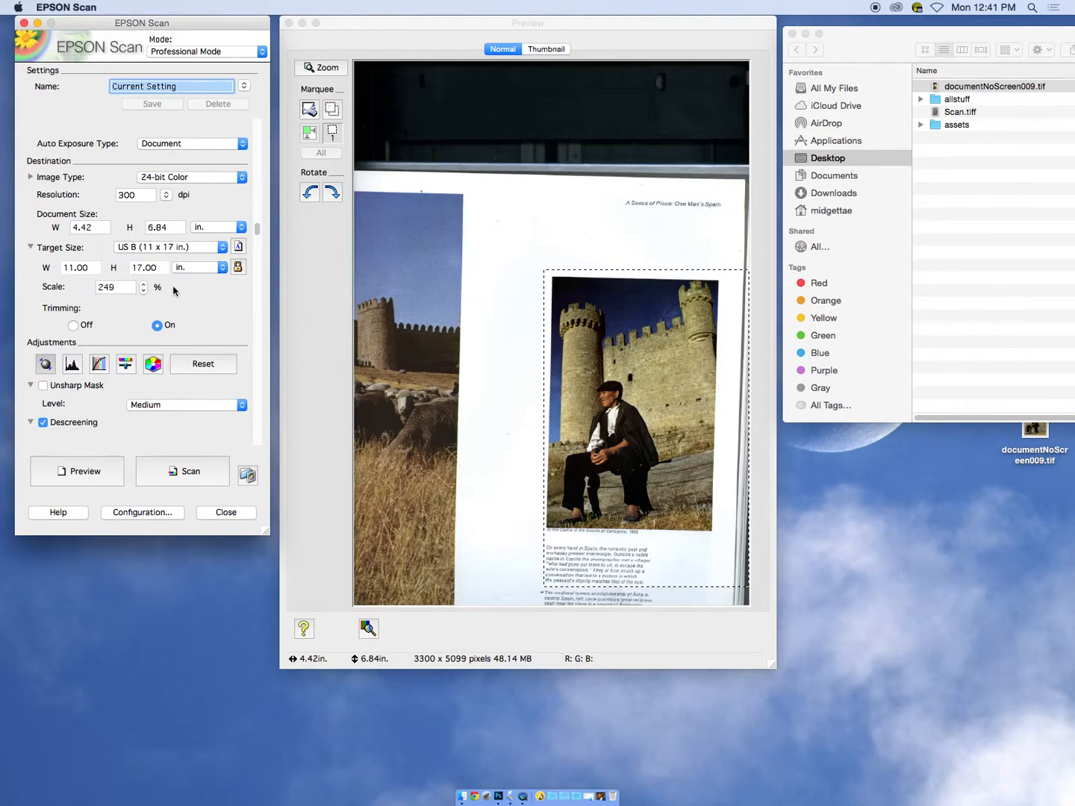
Unlock the target size proportions, set the scan's scale to 200%, and run the descreened scan as a TIFF to the Desktop
left_click(238, 266)
left_click(126, 290)
double_click(126, 291)
type("200")
key("Tab")
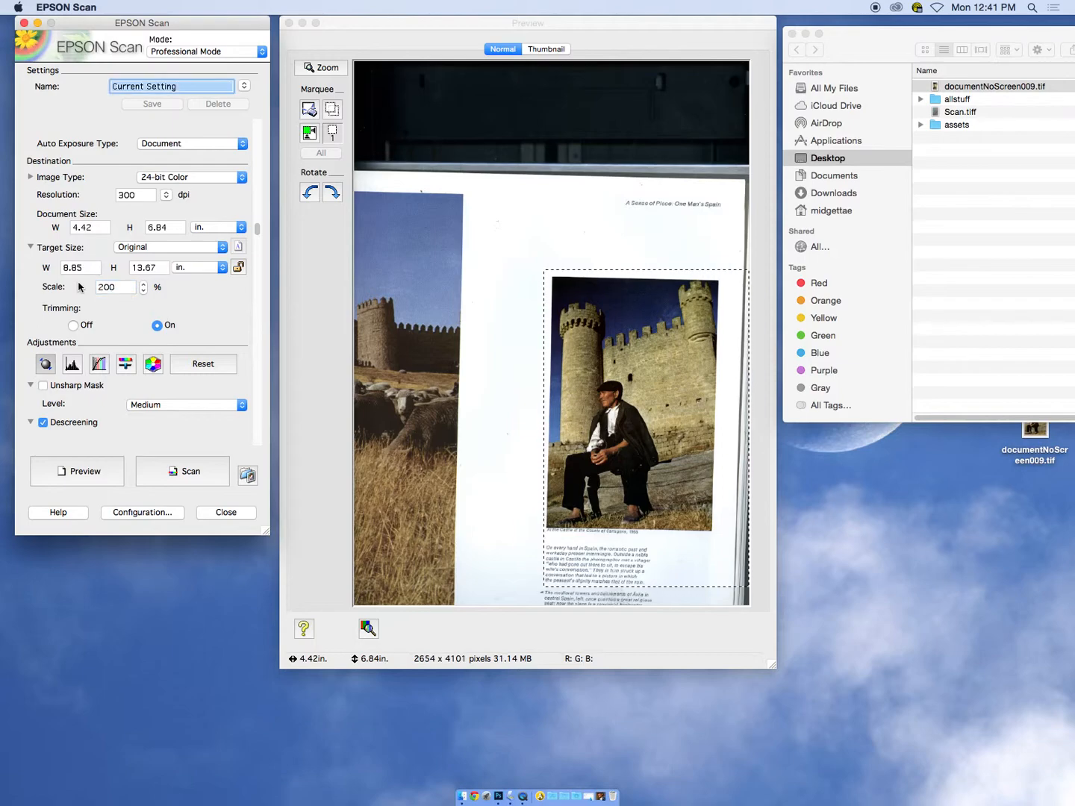
left_click(185, 472)
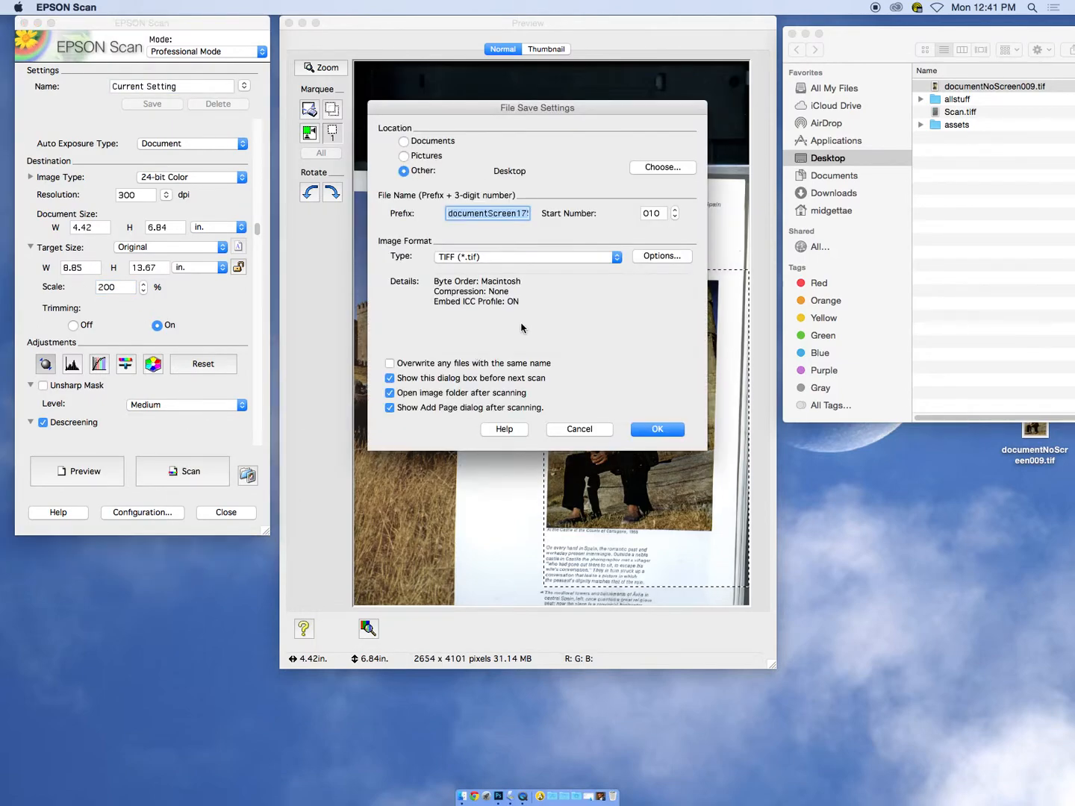
left_click(658, 430)
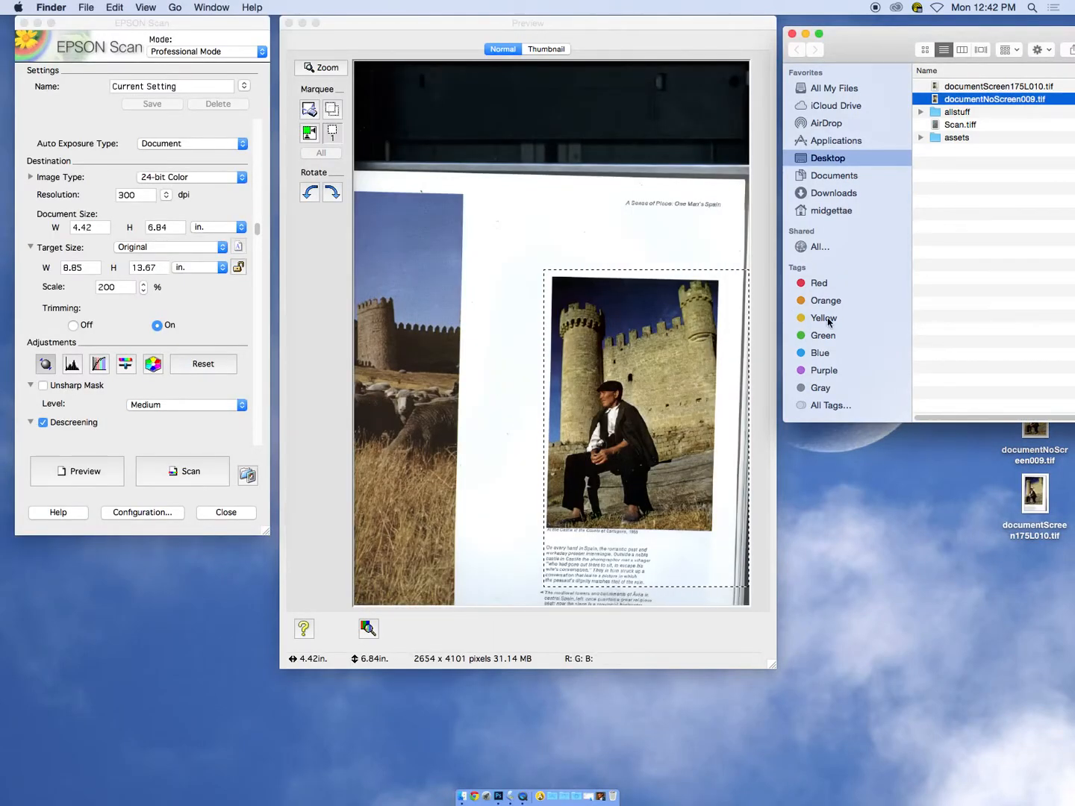
Reposition the Desktop folder window and set the scan's scale to 300% in EPSON Scan
left_click_drag(874, 40, 695, 39)
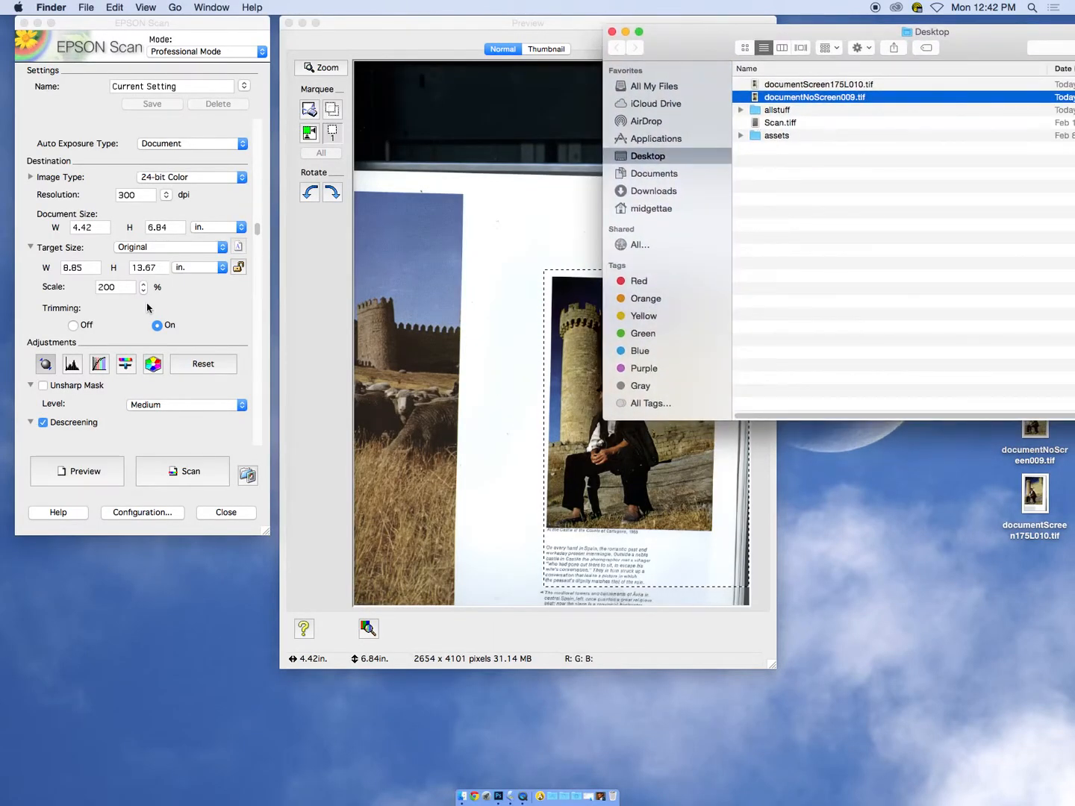
left_click(146, 306)
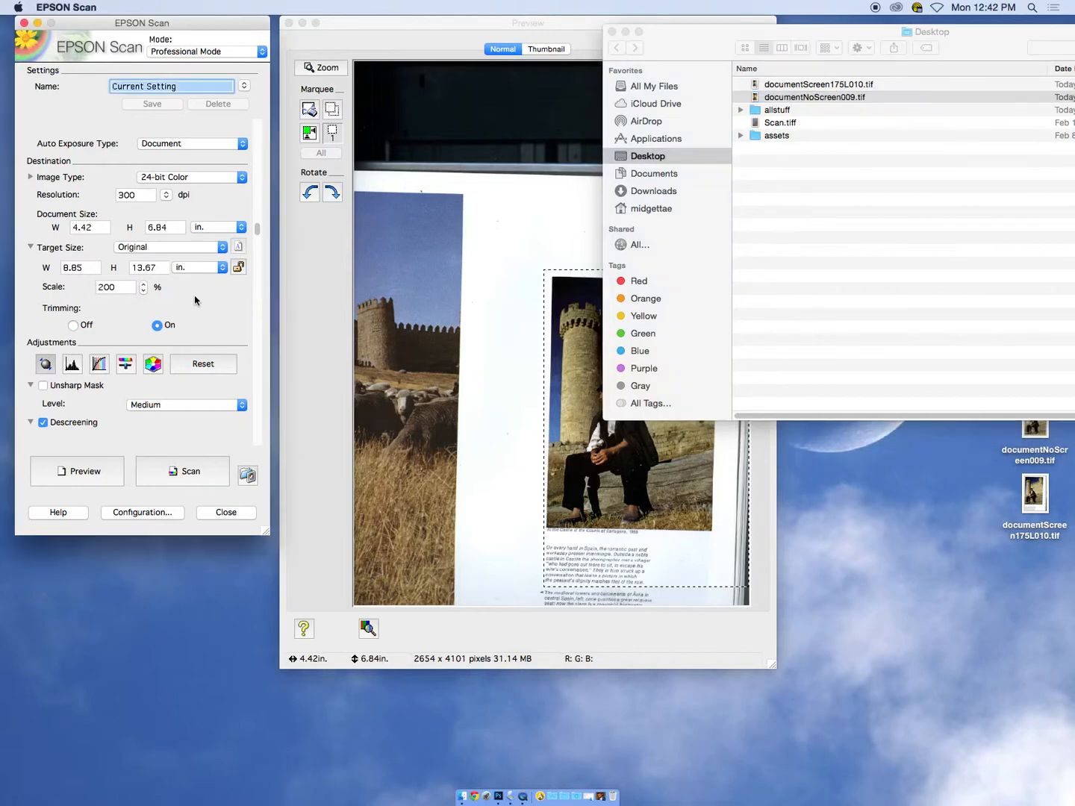
double_click(123, 290)
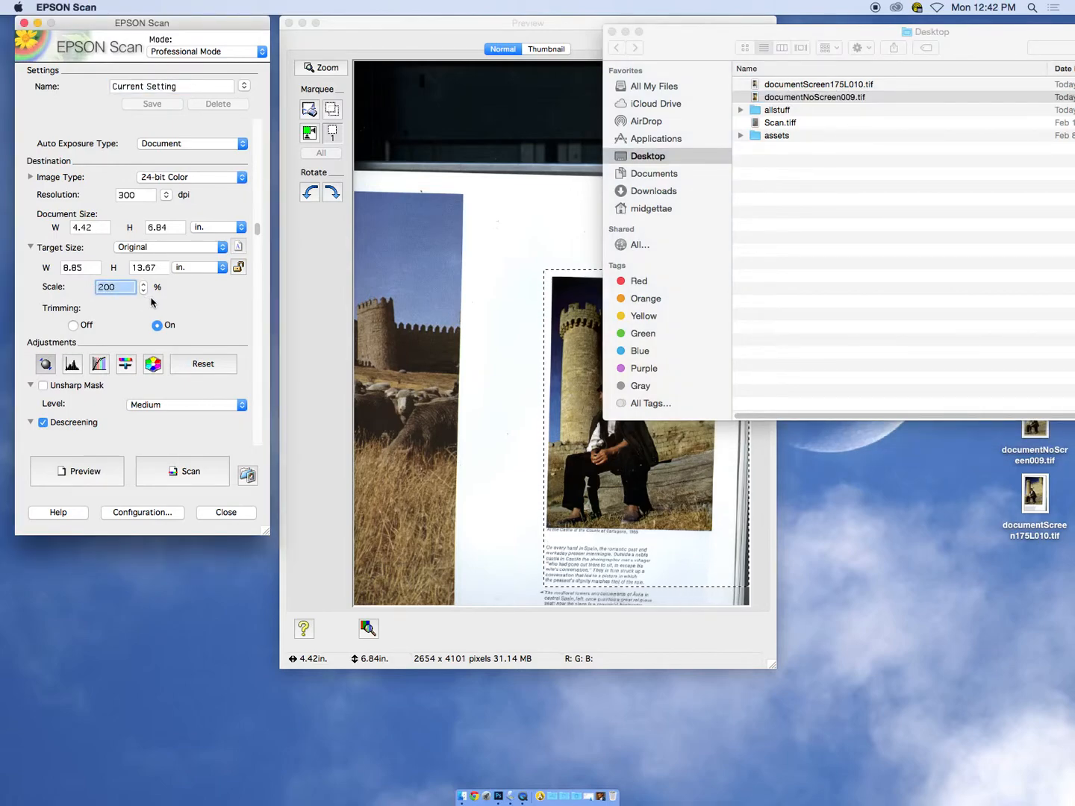
type("300")
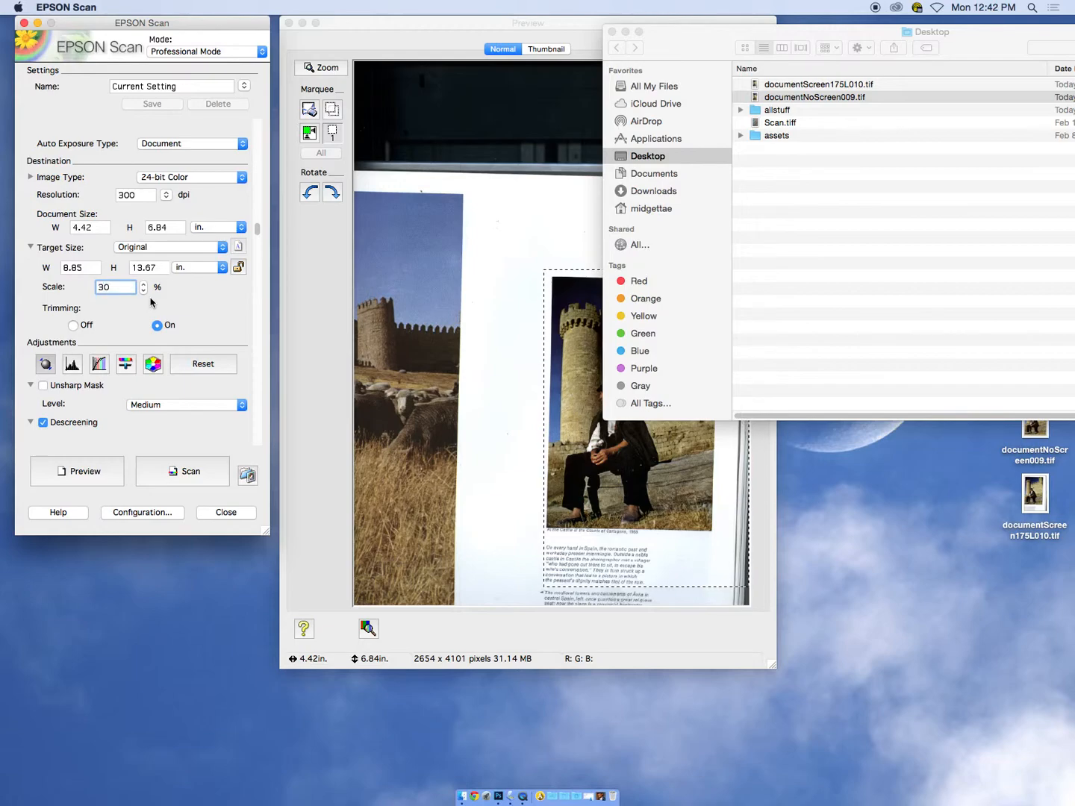
key("Tab")
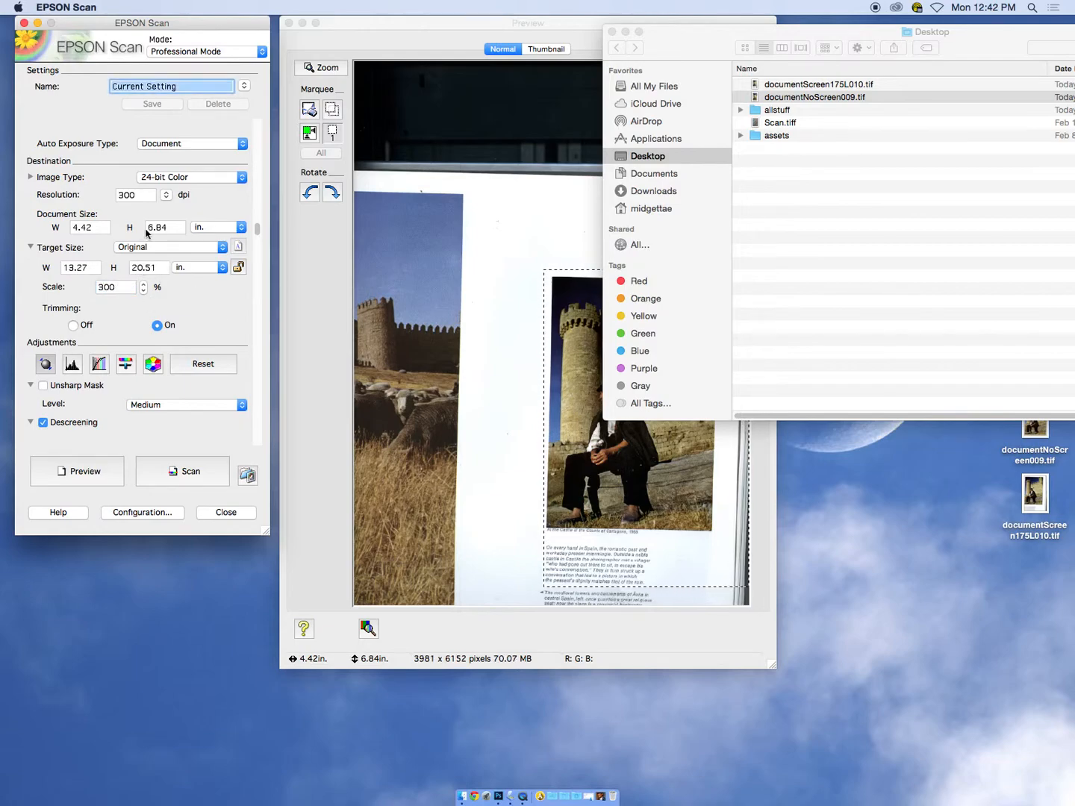
Try to run the descreened scan at 300 dpi and 300% scale with the existing file name prefix
left_click_drag(257, 228, 257, 256)
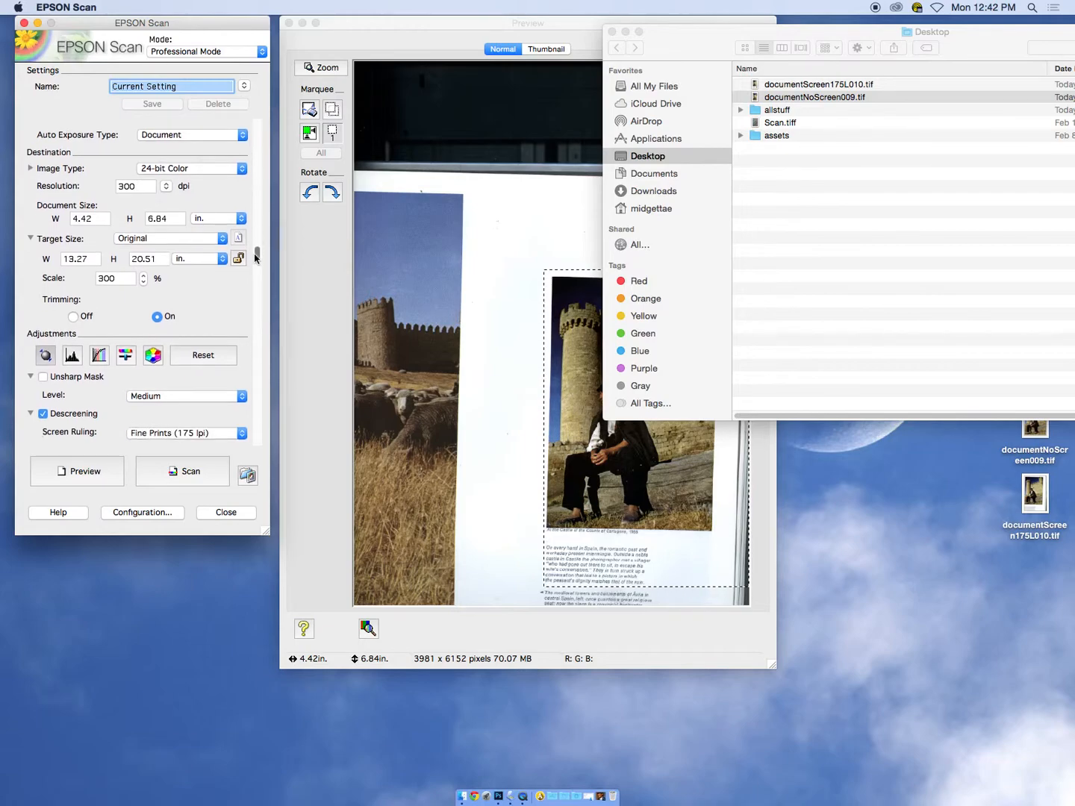
left_click(185, 472)
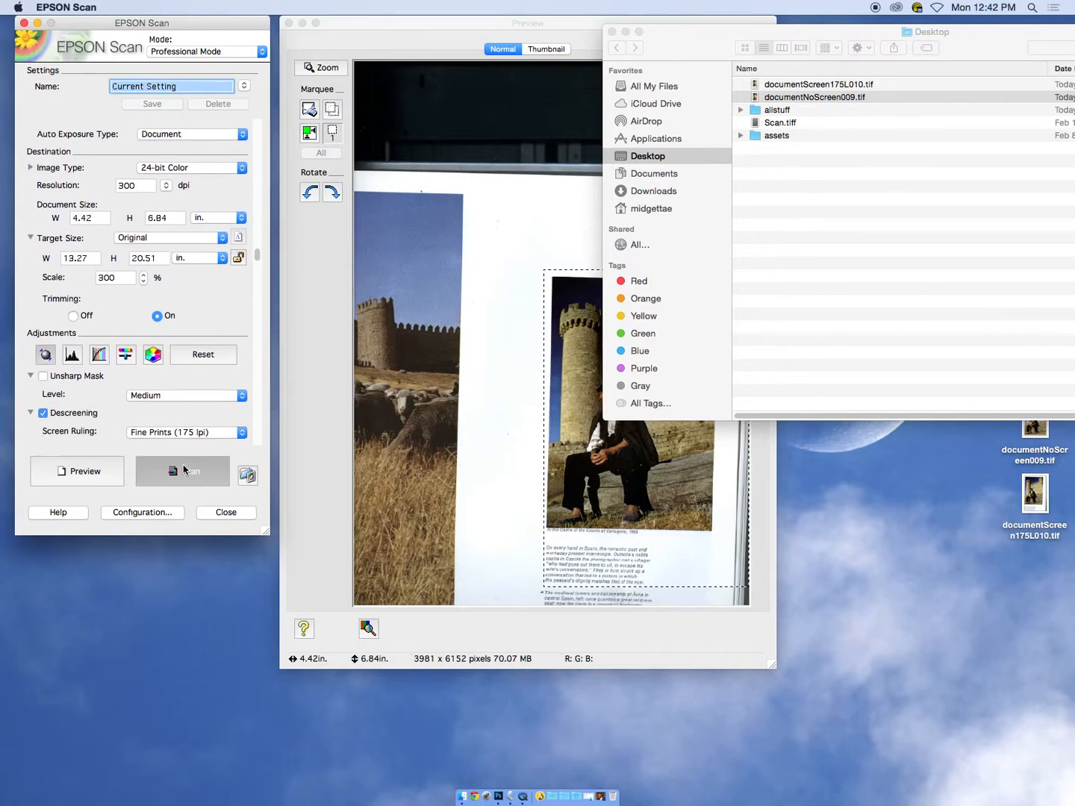
left_click(525, 216)
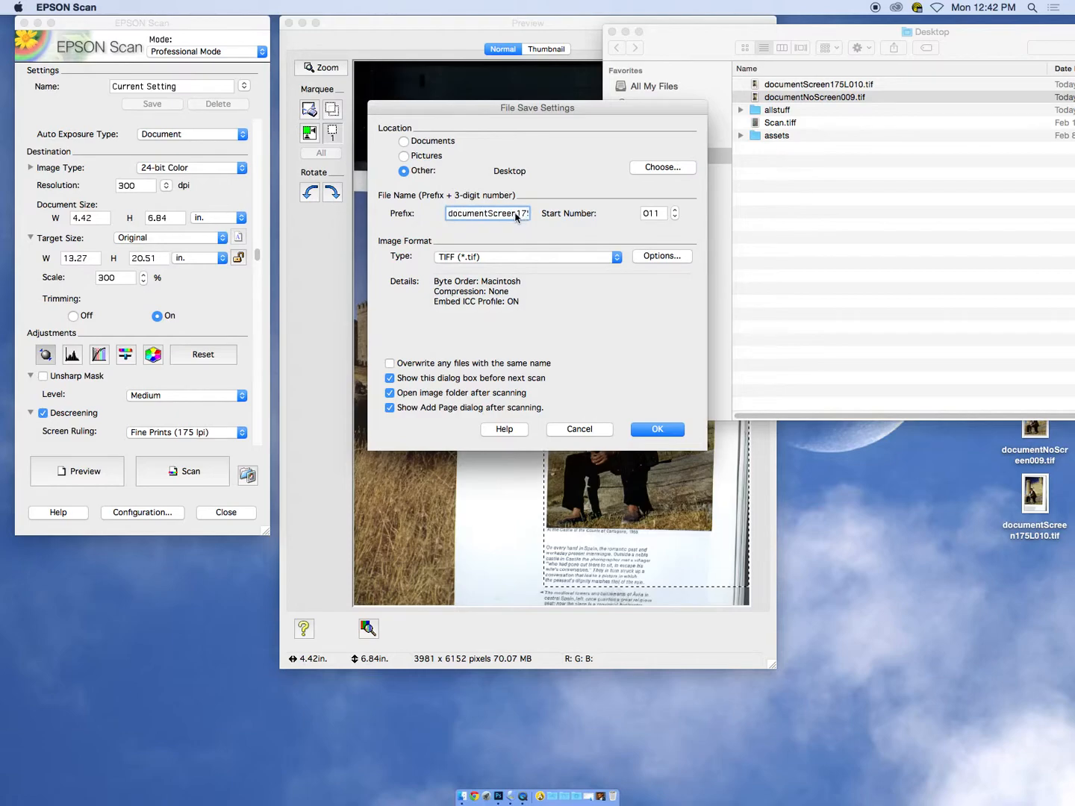
left_click(651, 432)
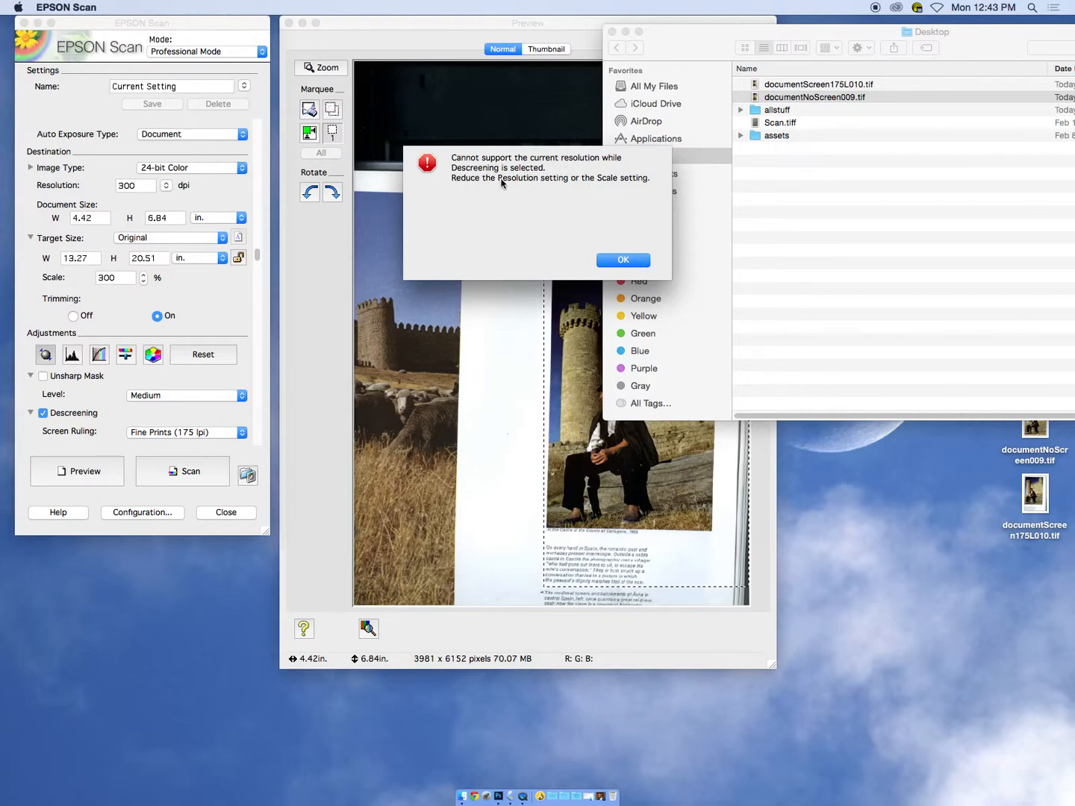
left_click(623, 260)
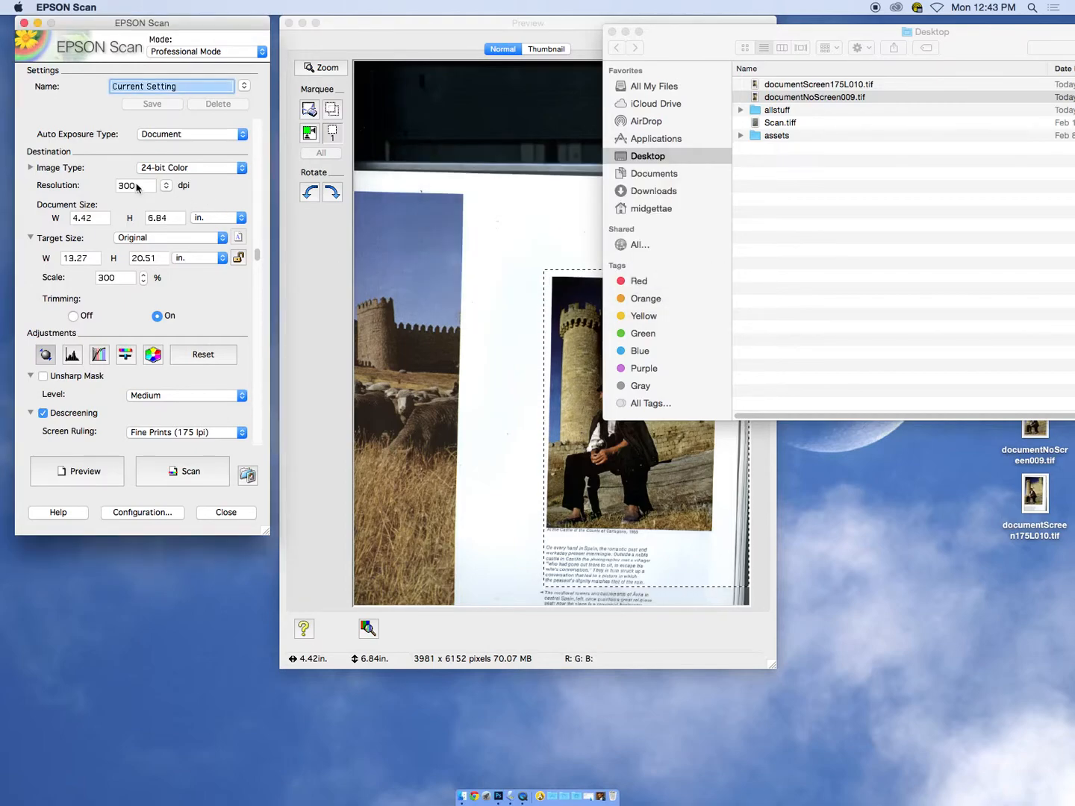
Set the scan resolution to 150 dpi
left_click_drag(137, 187, 111, 184)
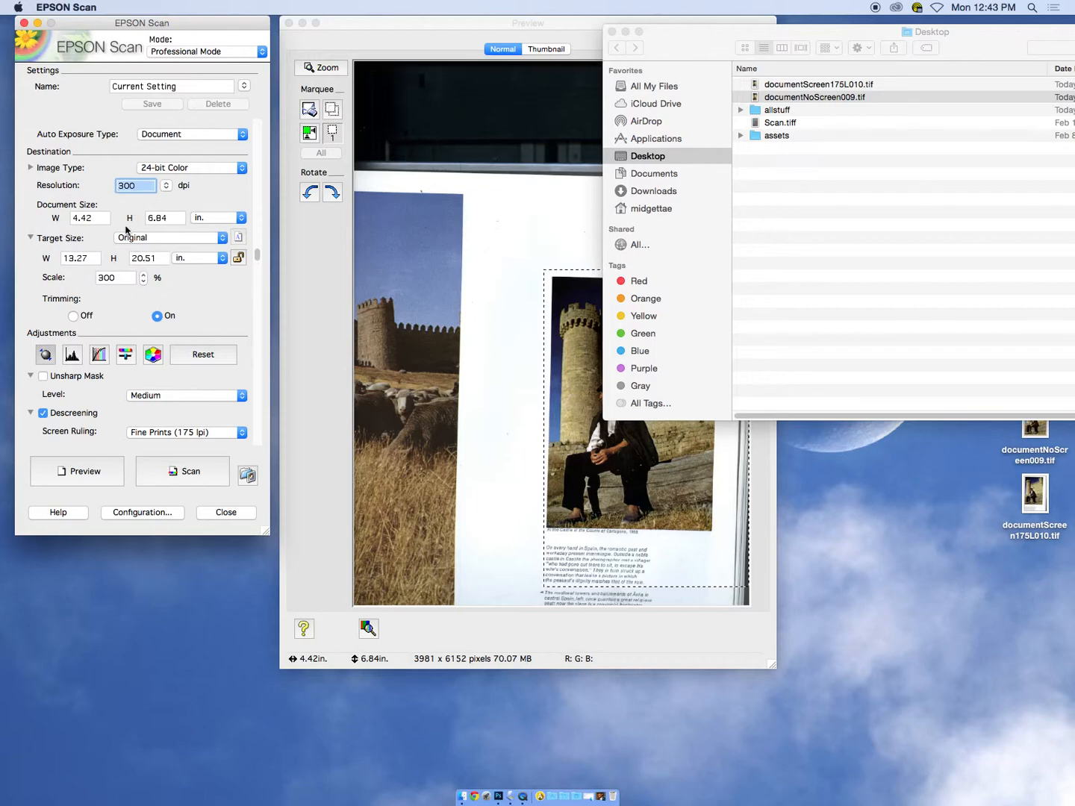
type("15")
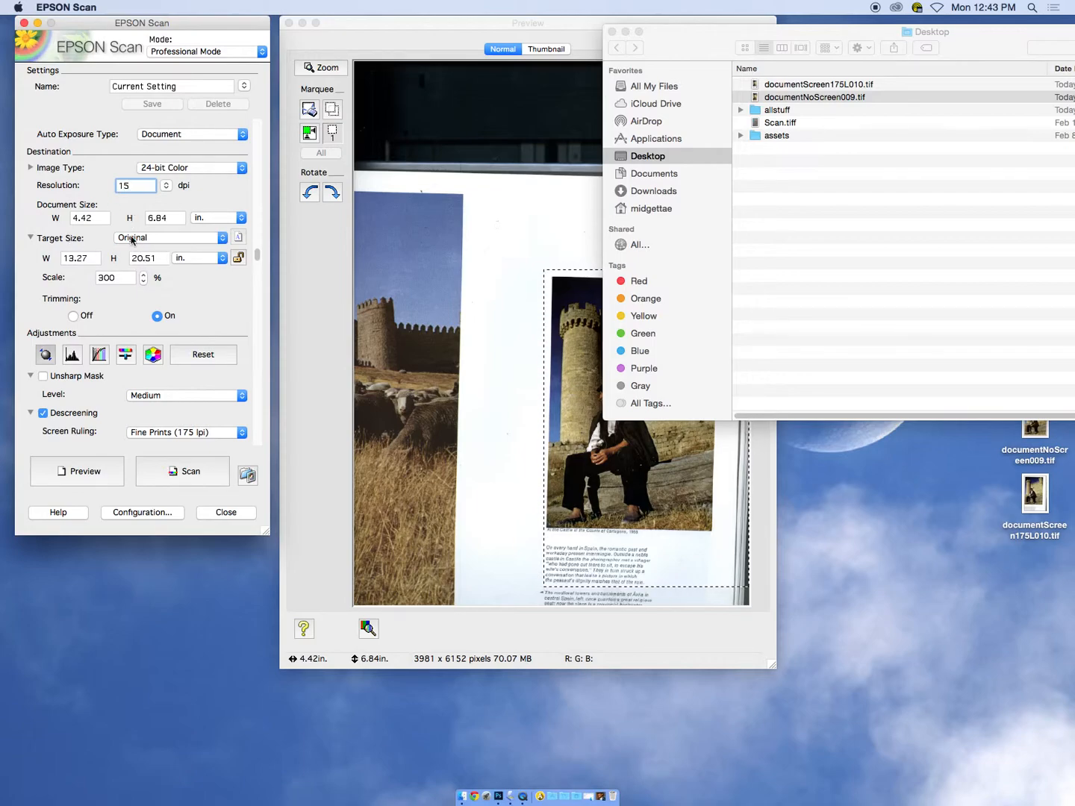
type("0")
key("Tab")
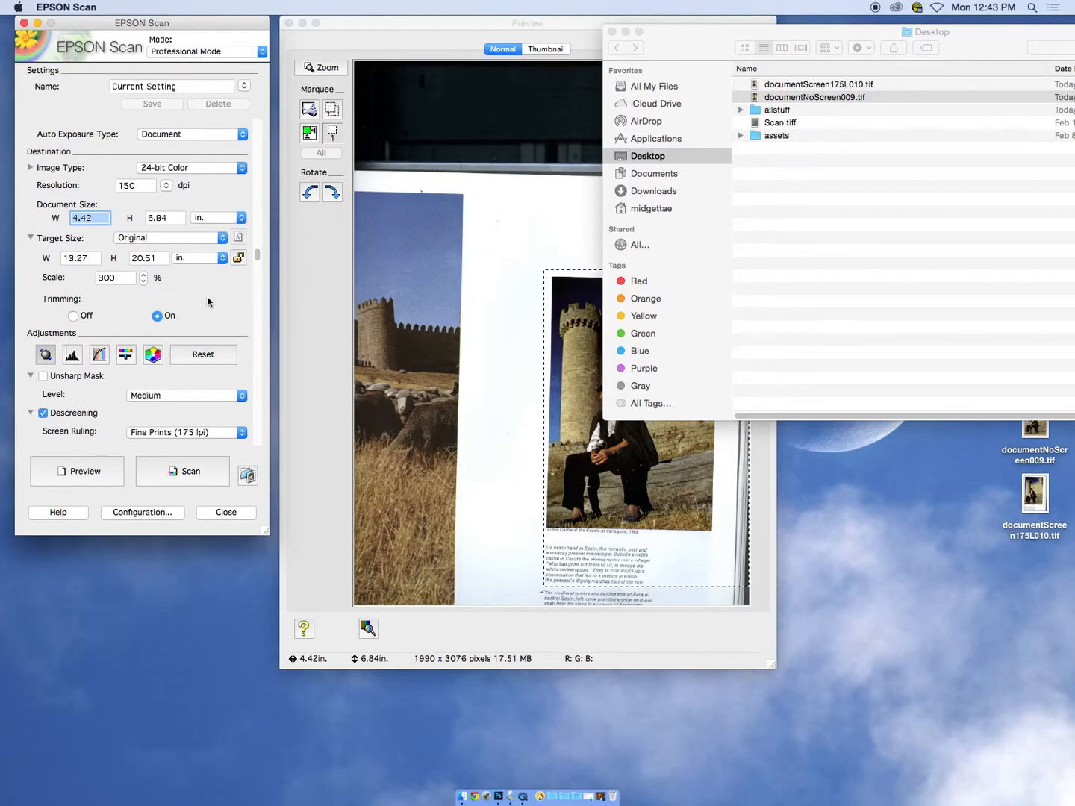
Set the scan's file name prefix to documentScreen150pdi and run the descreened scan as a TIFF
left_click(197, 471)
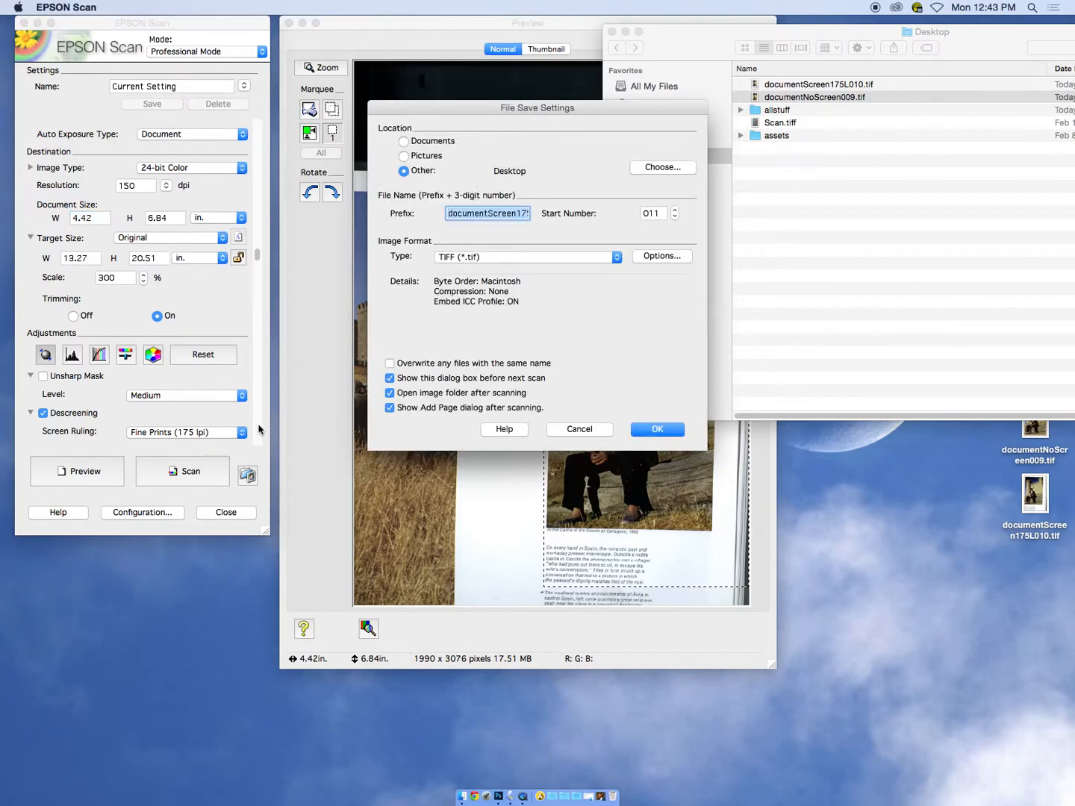
left_click(523, 215)
left_click_drag(523, 215, 532, 217)
left_click_drag(450, 219, 456, 214)
key("BackSpace")
key("BackSpace")
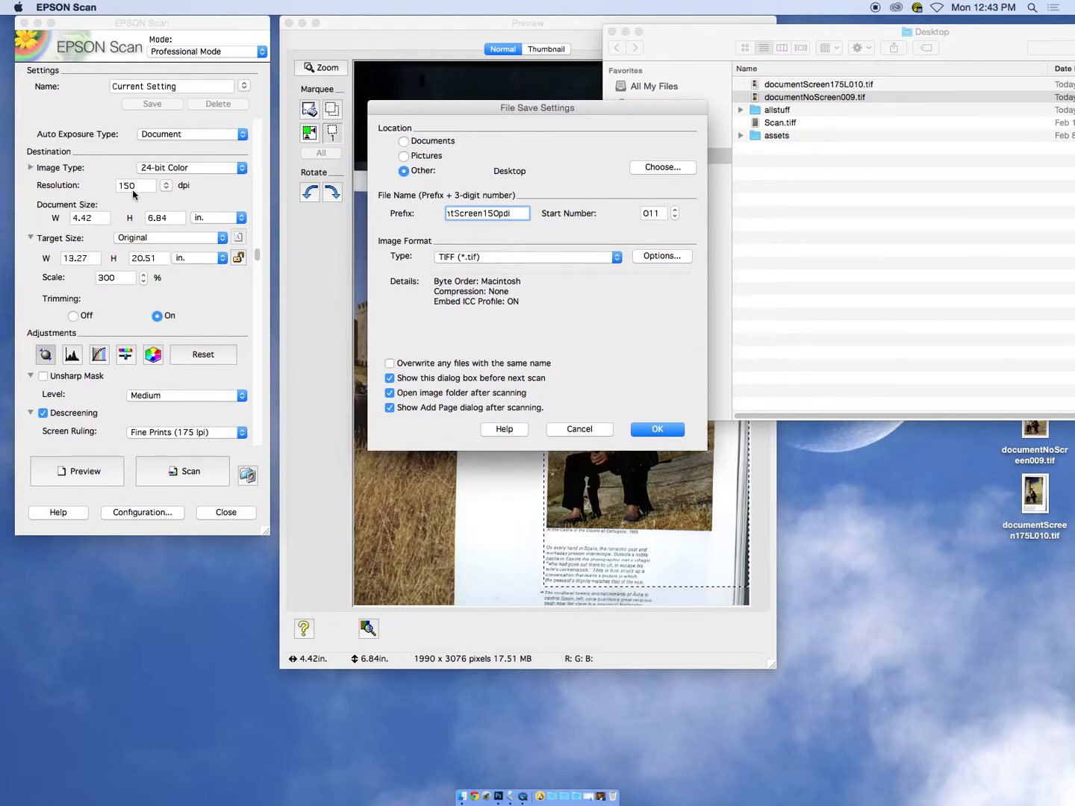
left_click(662, 429)
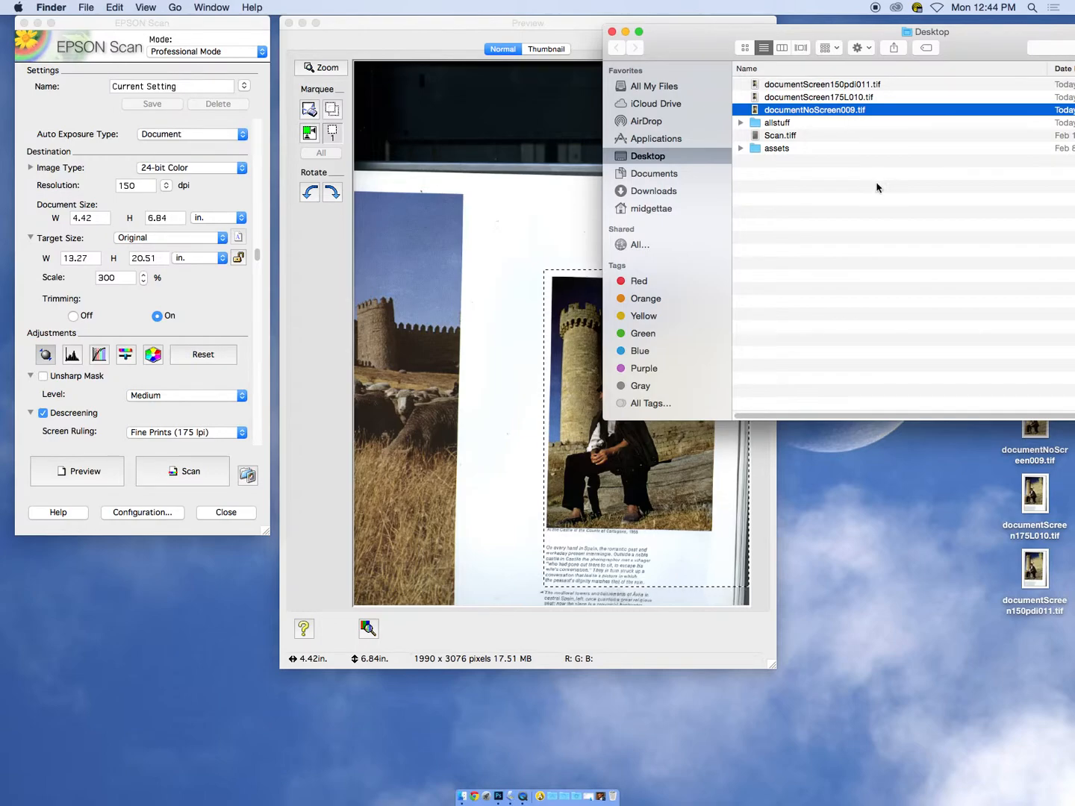
Open documentScreen175L010.tif and documentScreen150pdi011.tif from the Desktop folder in Photoshop and move its window fully into view
left_click(843, 97)
left_click_drag(926, 60, 858, 43)
left_click_drag(624, 101, 499, 799)
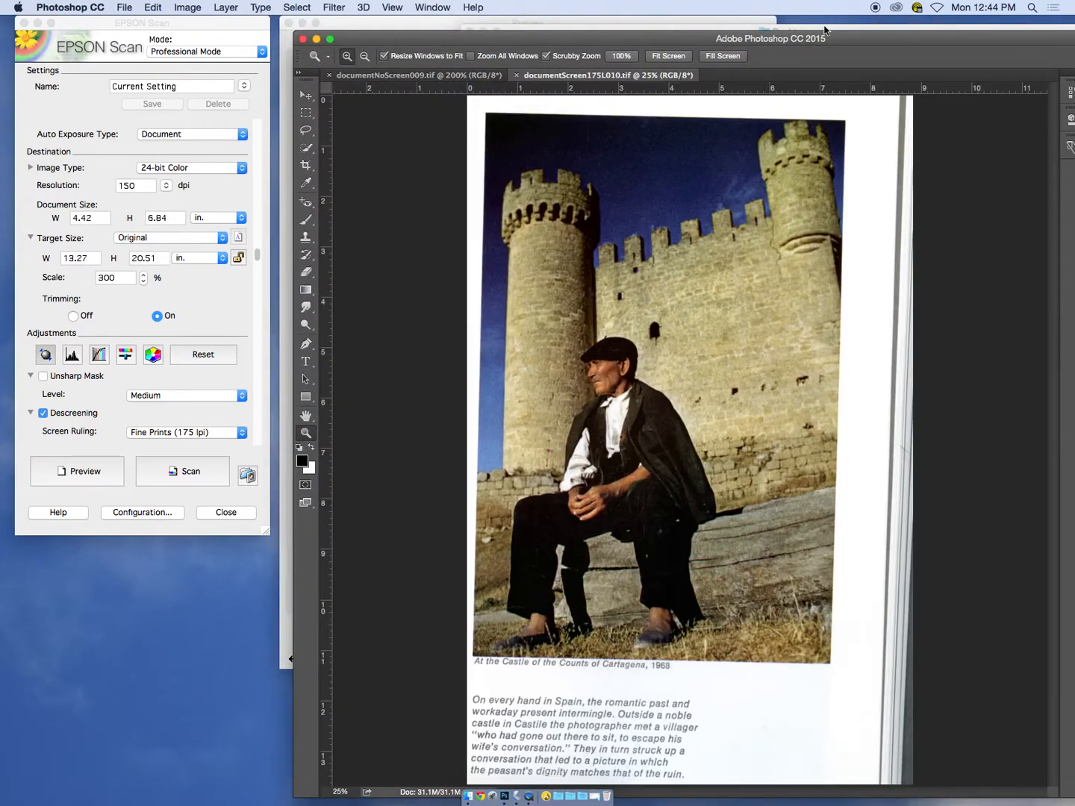
left_click_drag(842, 35, 619, 113)
left_click(848, 48)
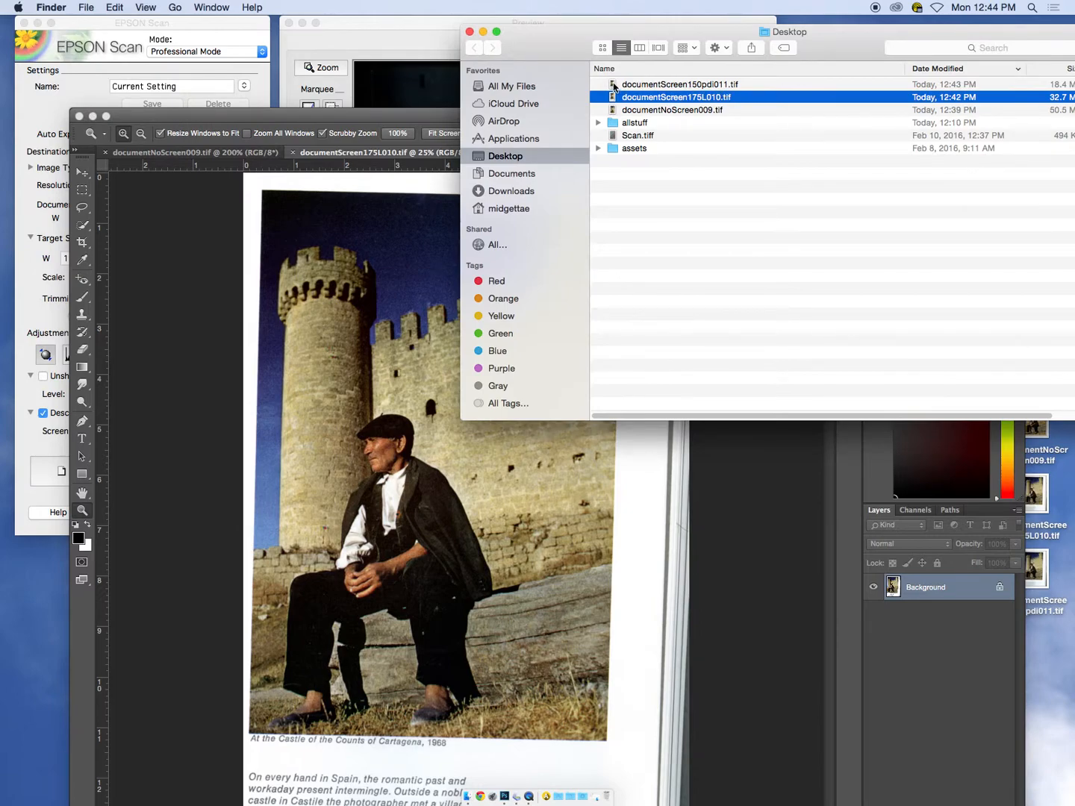
left_click_drag(614, 86, 505, 801)
left_click_drag(599, 114, 662, 28)
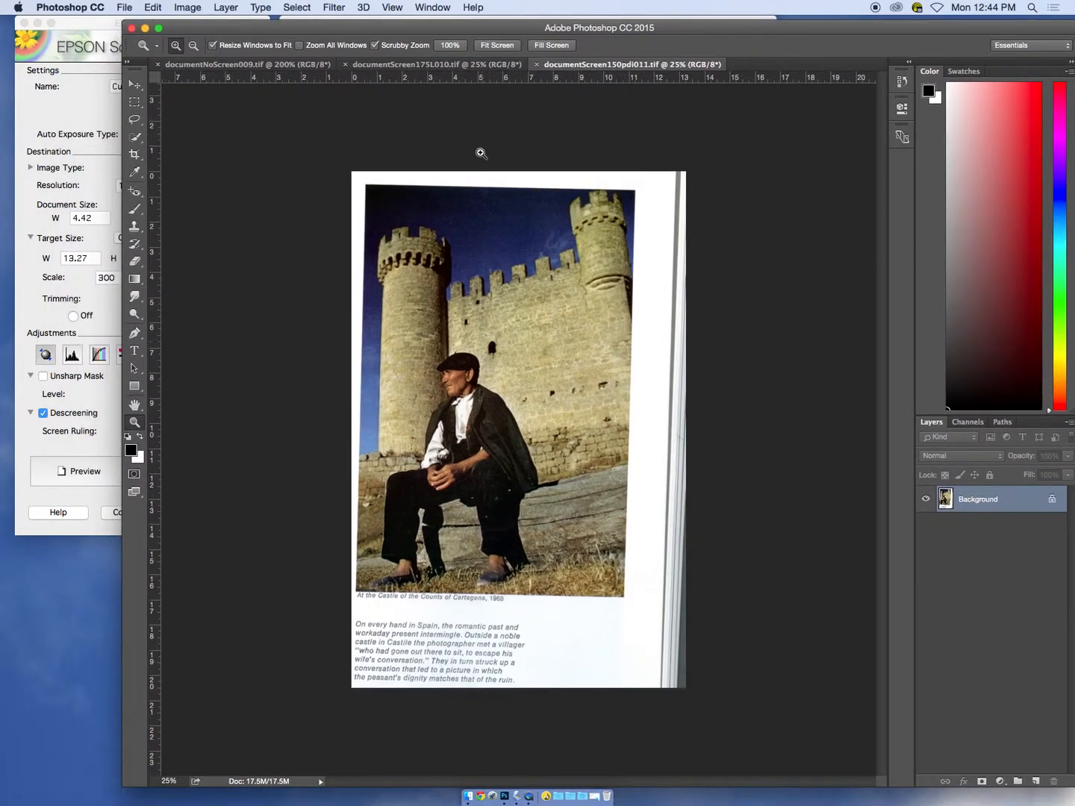
Magnify the man's face in documentScreen175L010.tif to 300% and compare its dot pattern with documentNoScreen009.tif
left_click(424, 66)
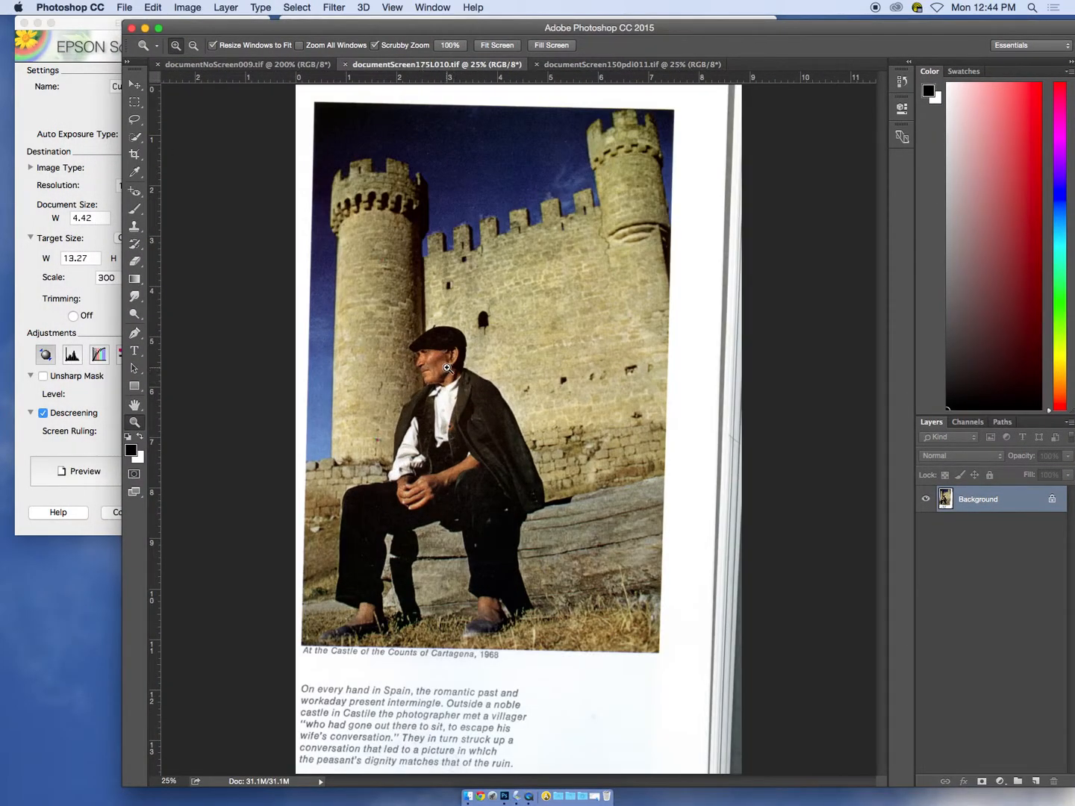
left_click(443, 373)
left_click(442, 373)
left_click(442, 374)
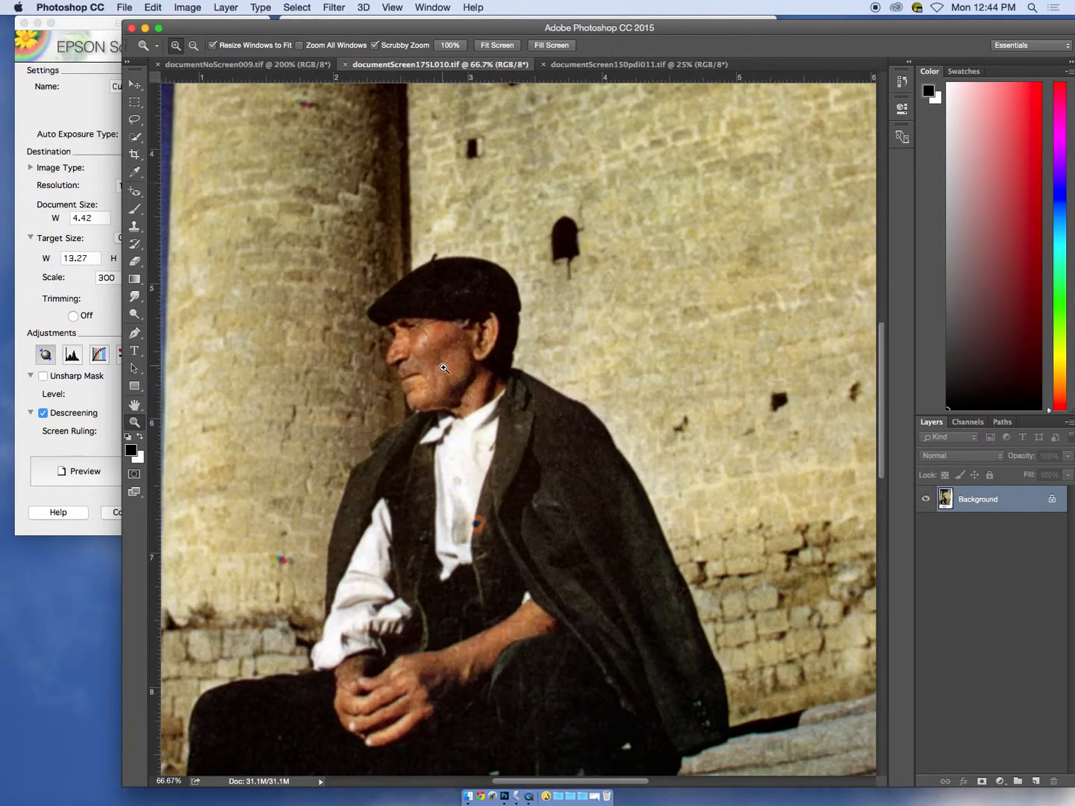
left_click(444, 377)
left_click(442, 377)
left_click(430, 370)
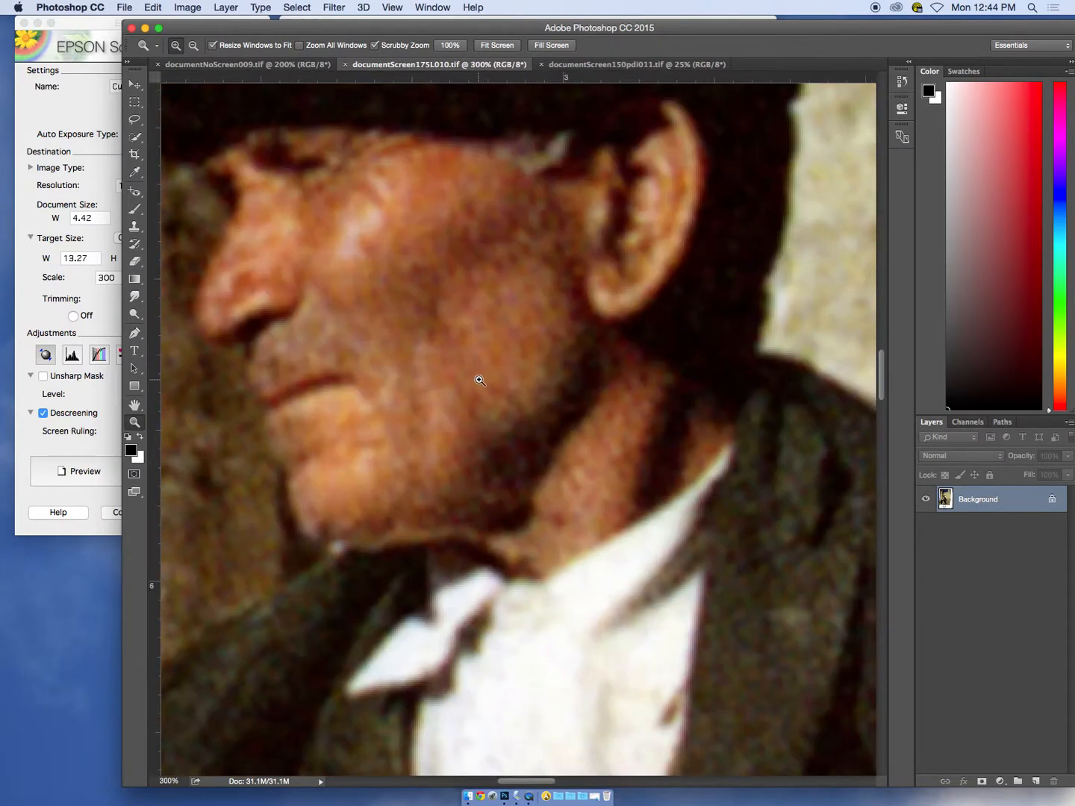
left_click_drag(401, 347, 526, 428)
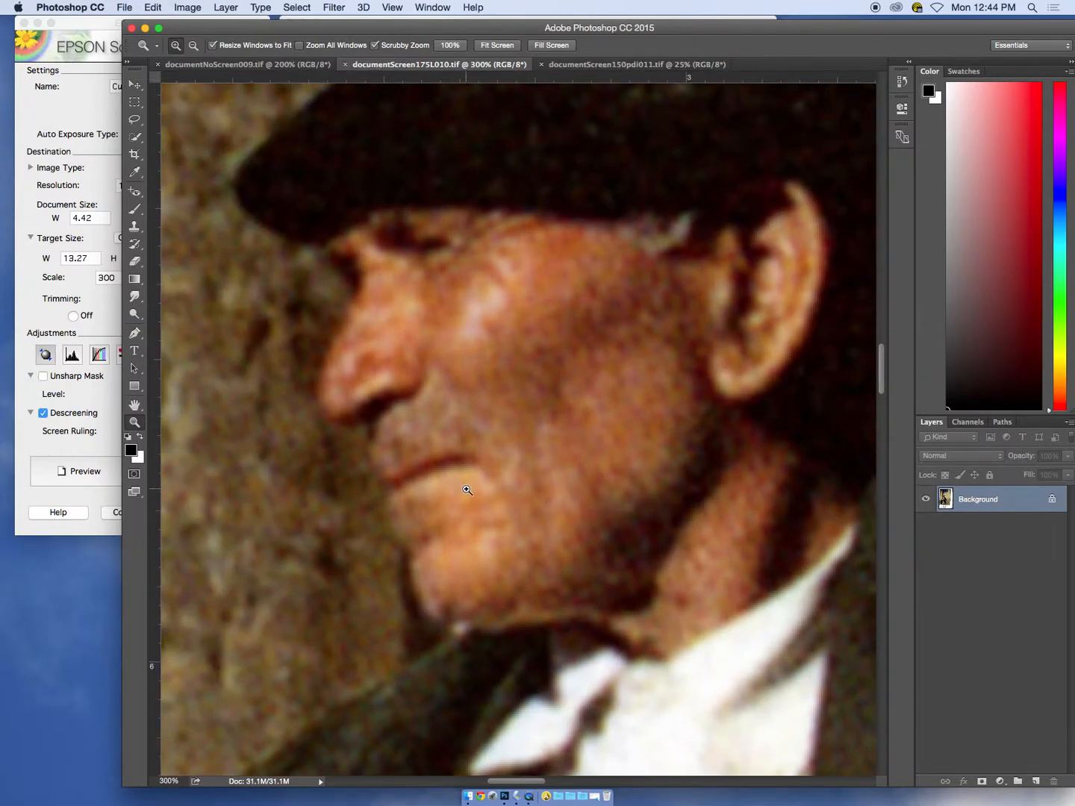
left_click(259, 65)
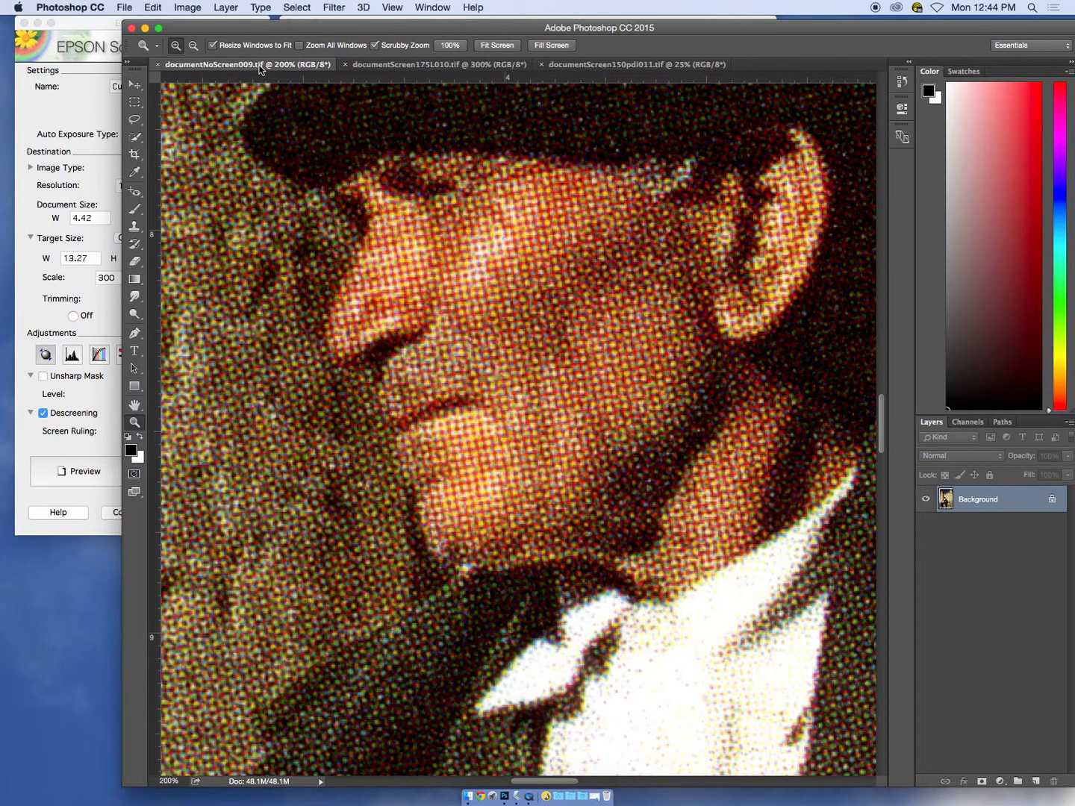
left_click(405, 64)
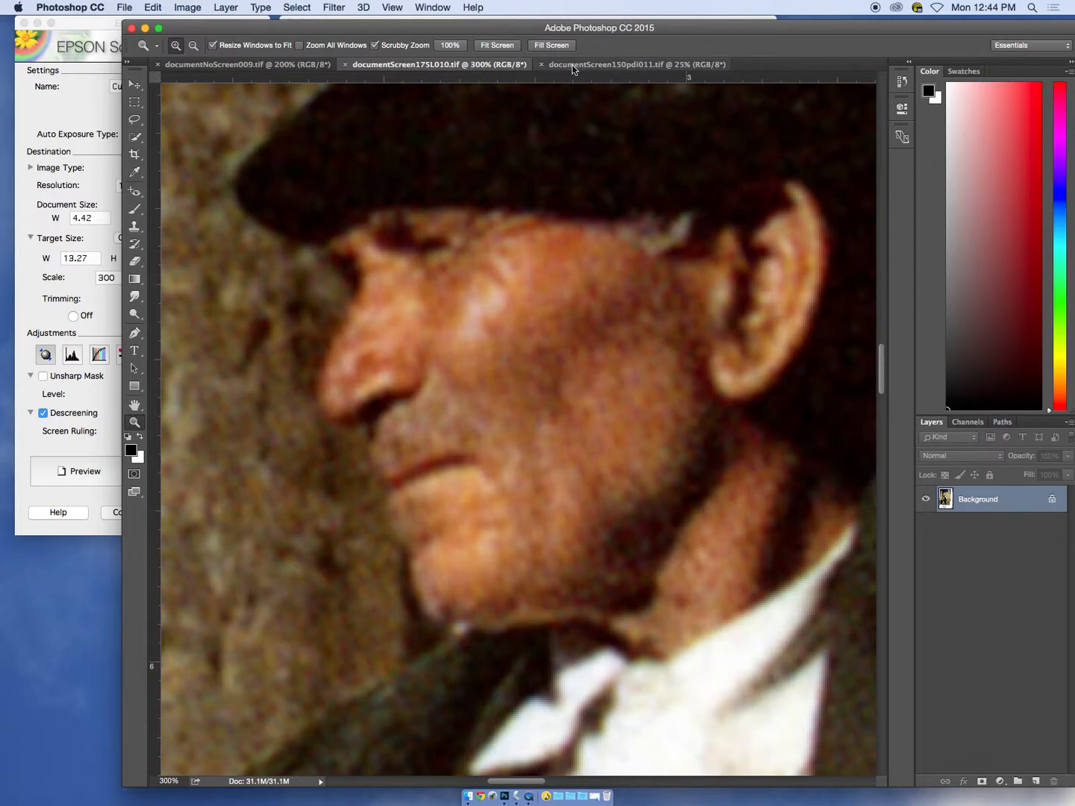
Check the width, height and resolution of documentScreen175L010.tif in Image Size without changing them
left_click(180, 7)
left_click(227, 111)
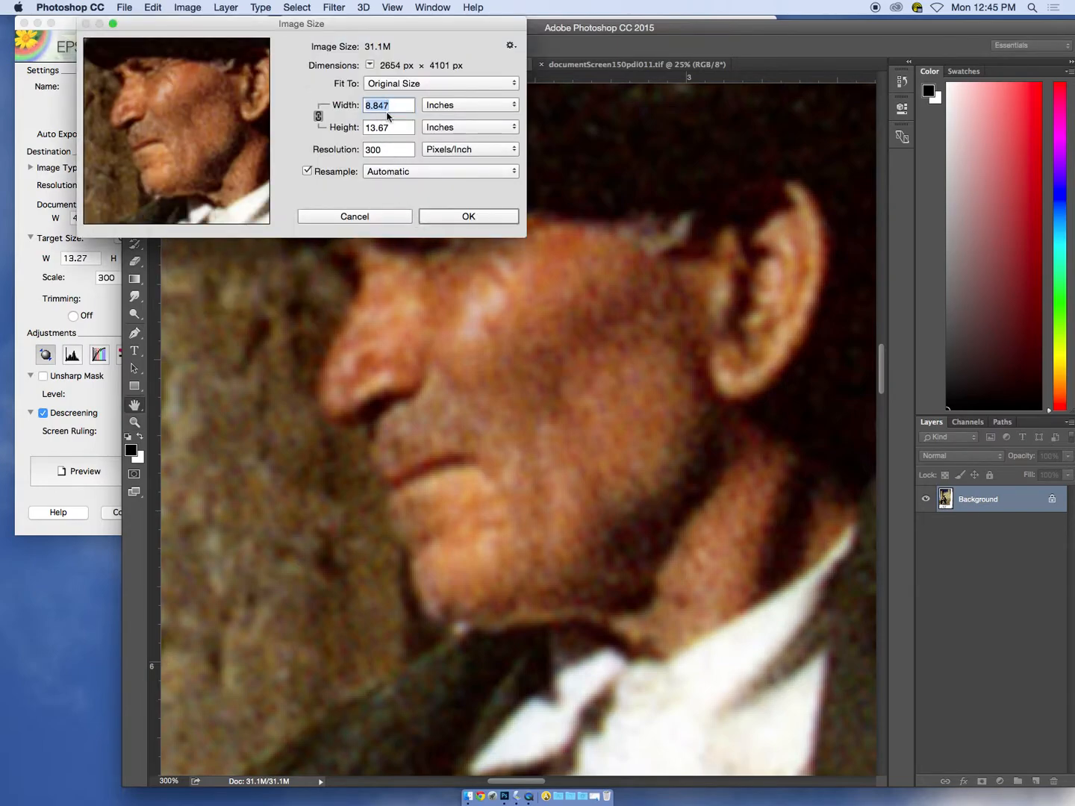
left_click(389, 124)
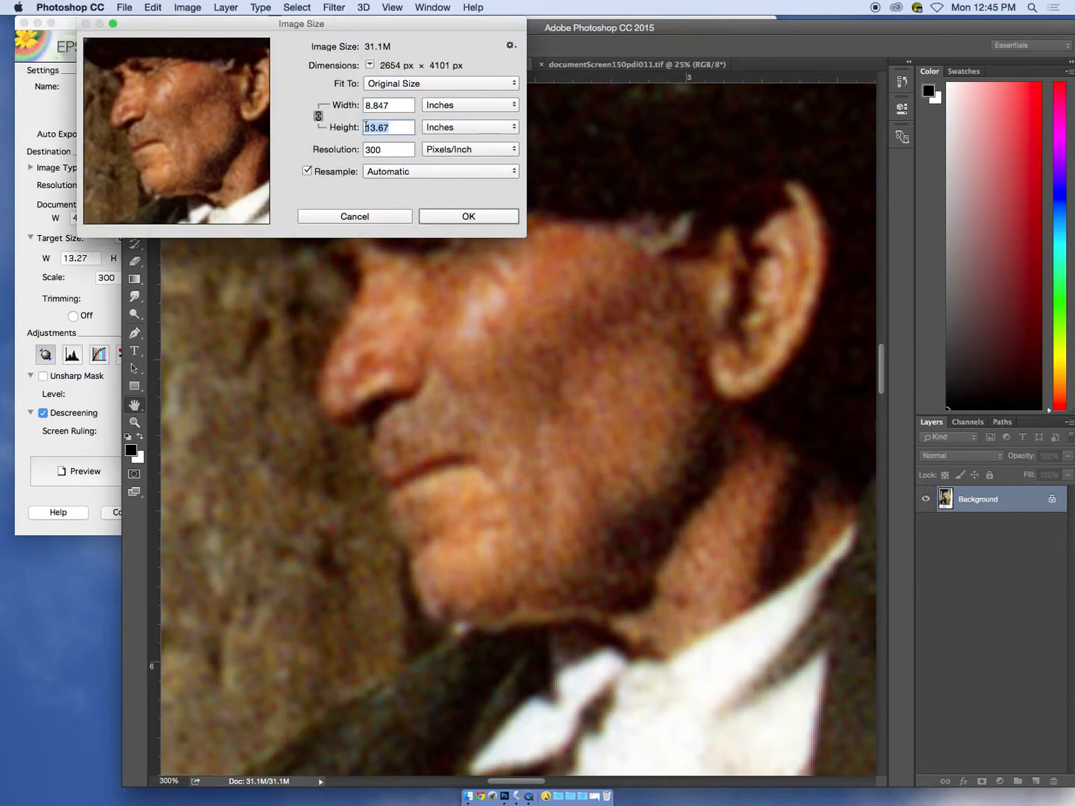
double_click(392, 151)
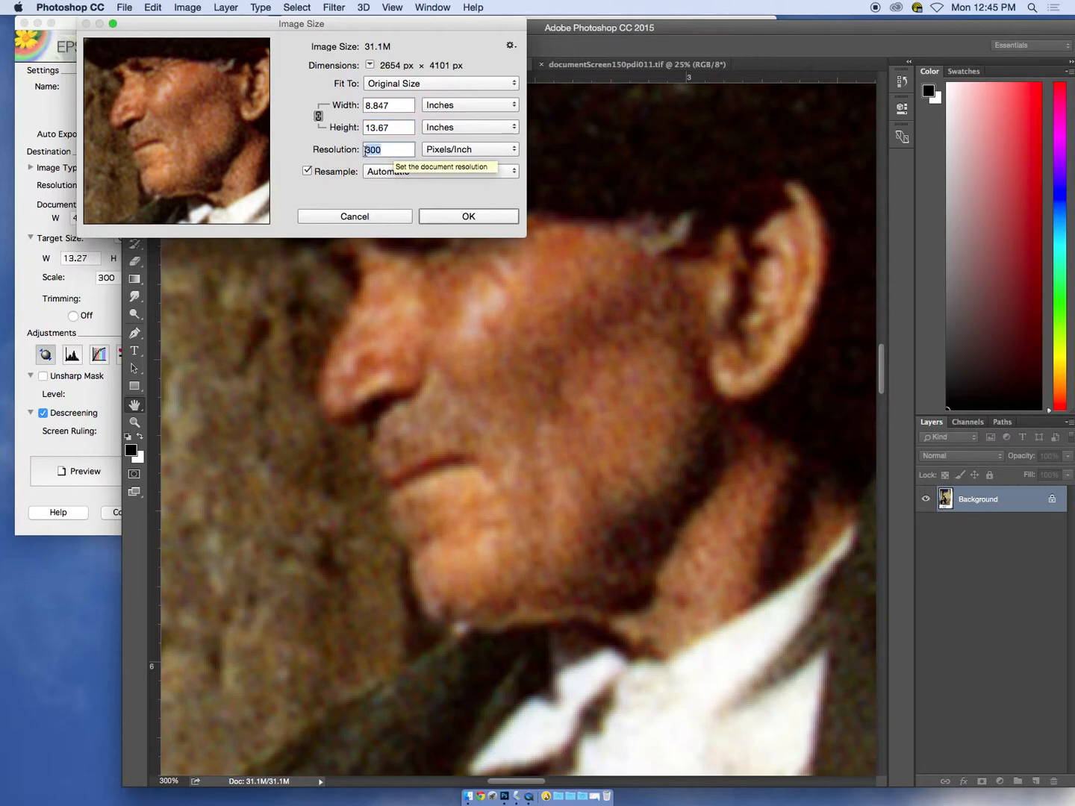
left_click(380, 215)
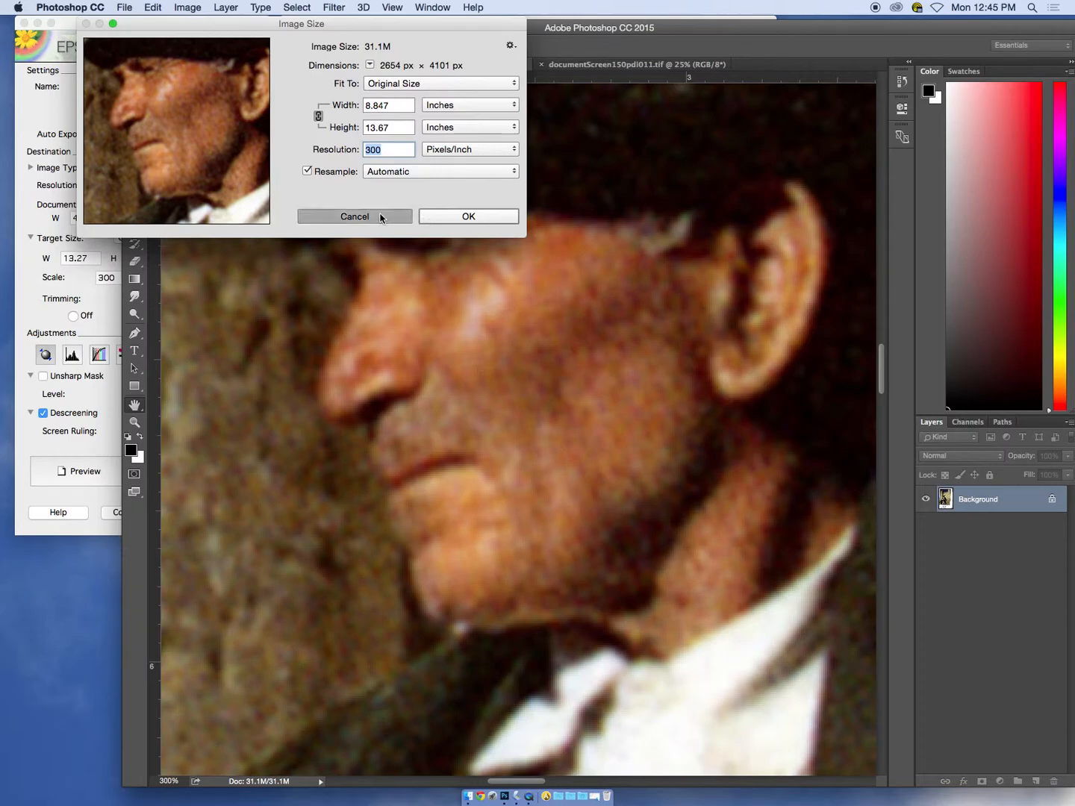
Magnify the man's face in documentScreen150pdi011.tif to 400% to inspect its dot pattern
left_click(597, 65)
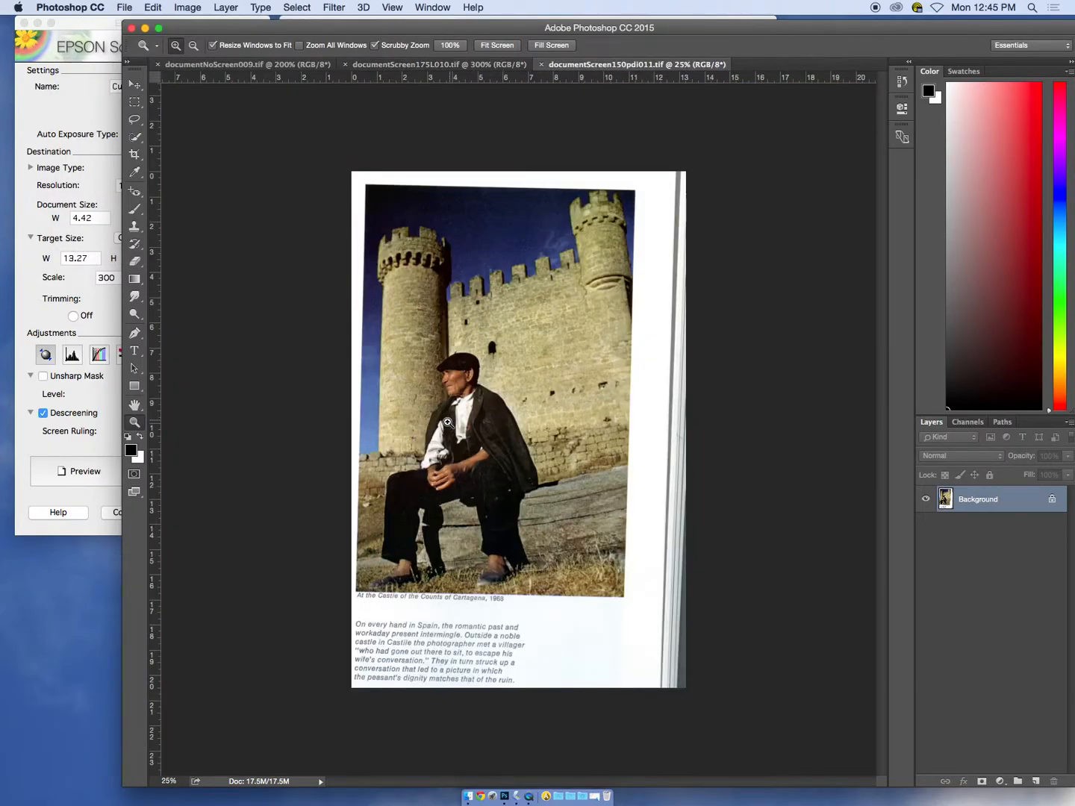
left_click(460, 395)
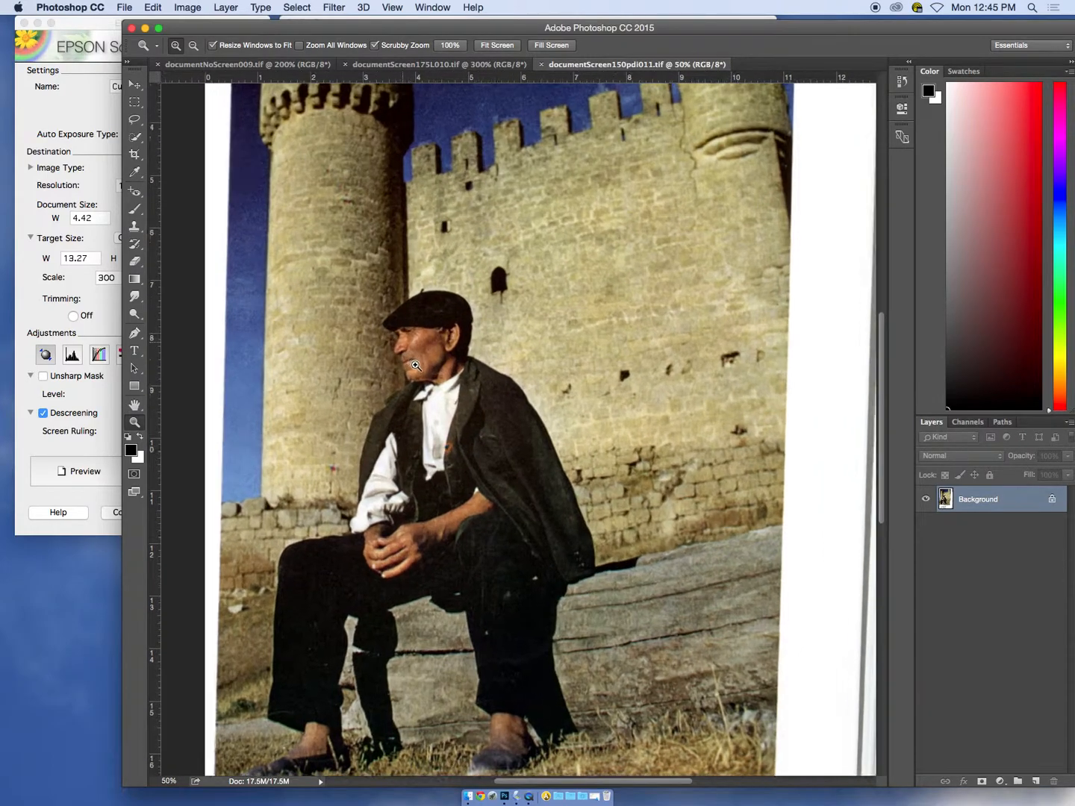
left_click(418, 369)
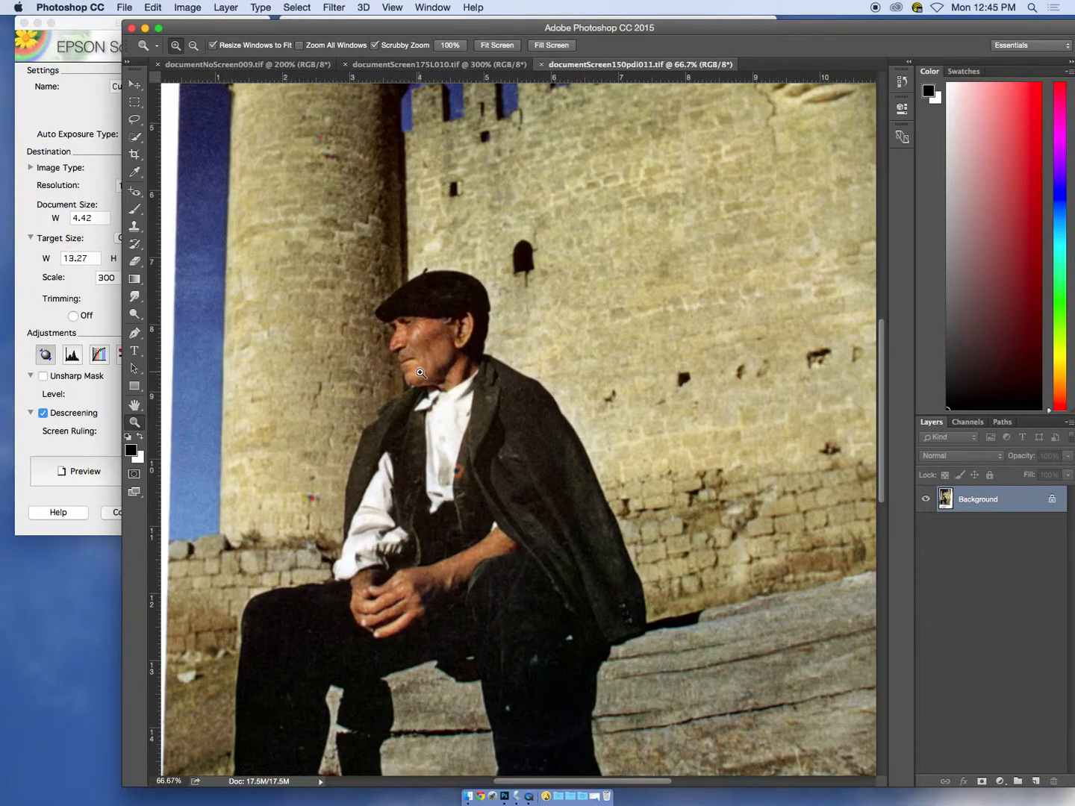
left_click(426, 377)
left_click(434, 376)
left_click(429, 356)
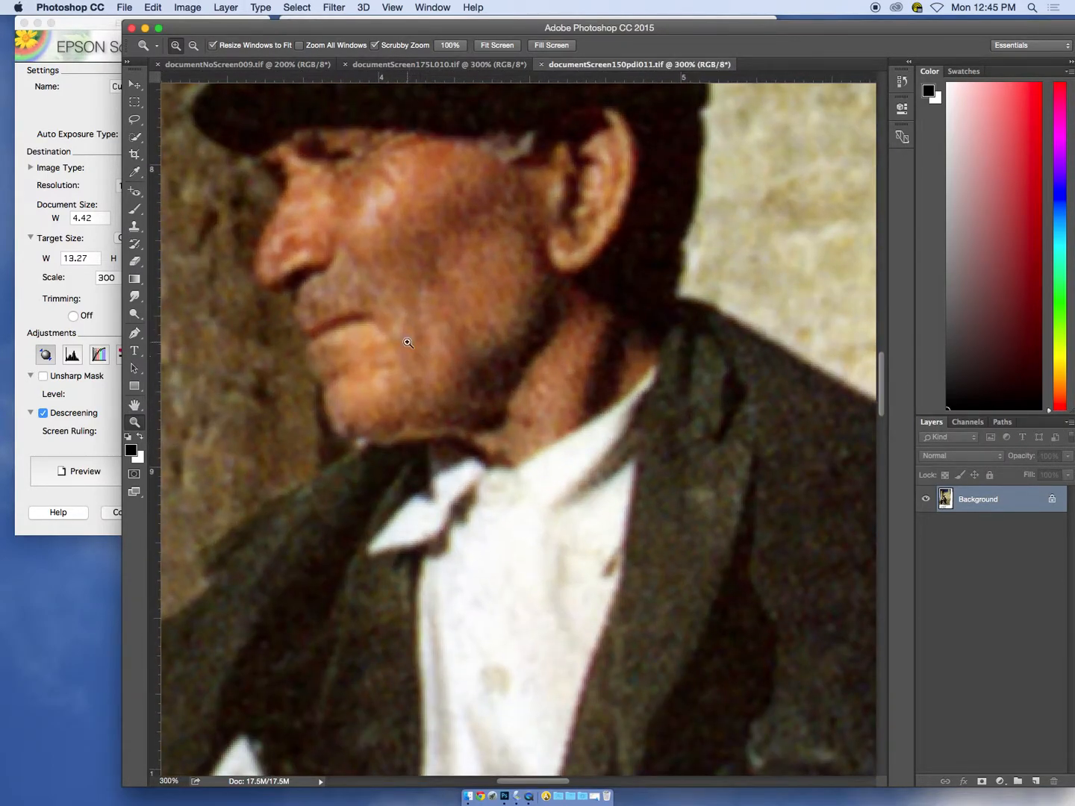
left_click(408, 344)
left_click_drag(391, 313, 474, 470)
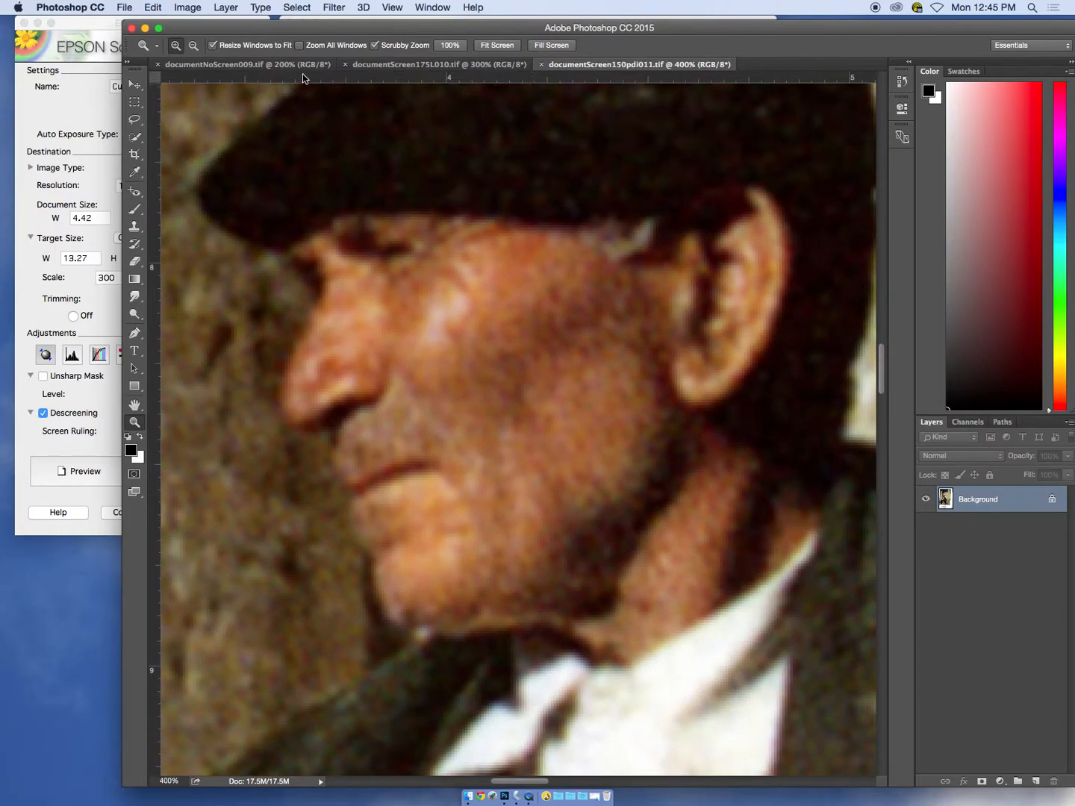
Compare the man's face across documentNoScreen009.tif, documentScreen175L010.tif and documentScreen150pdi011.tif
left_click(263, 63)
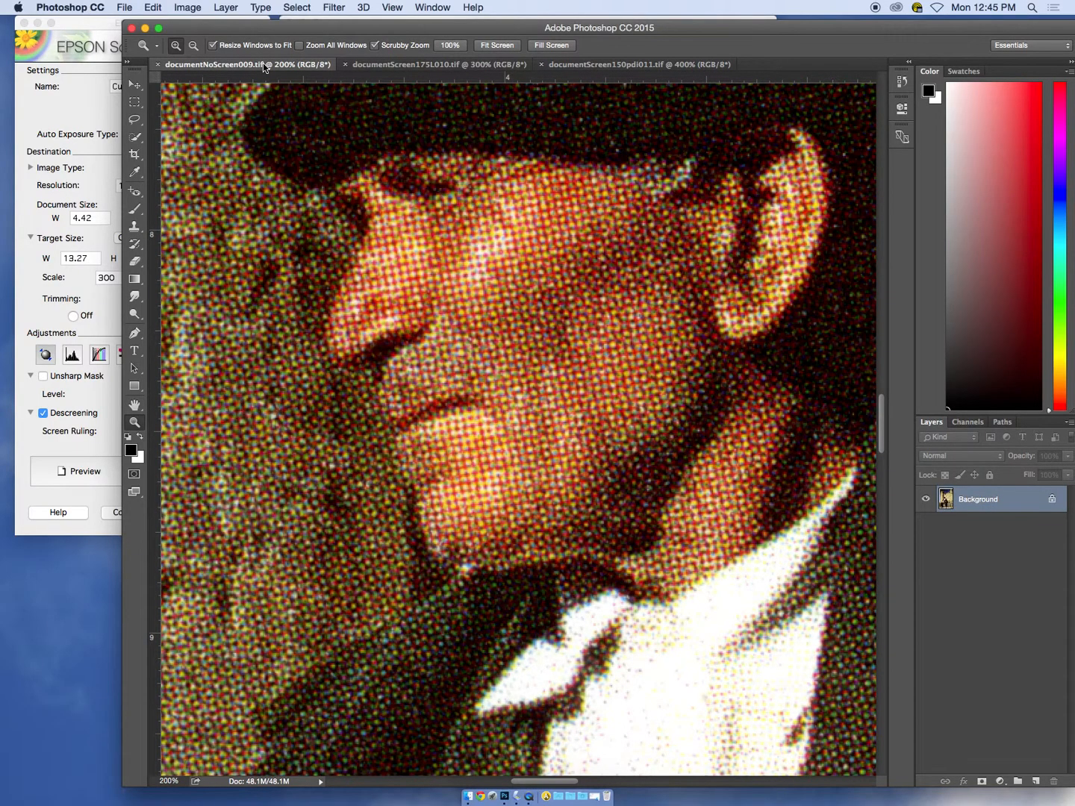
left_click(403, 65)
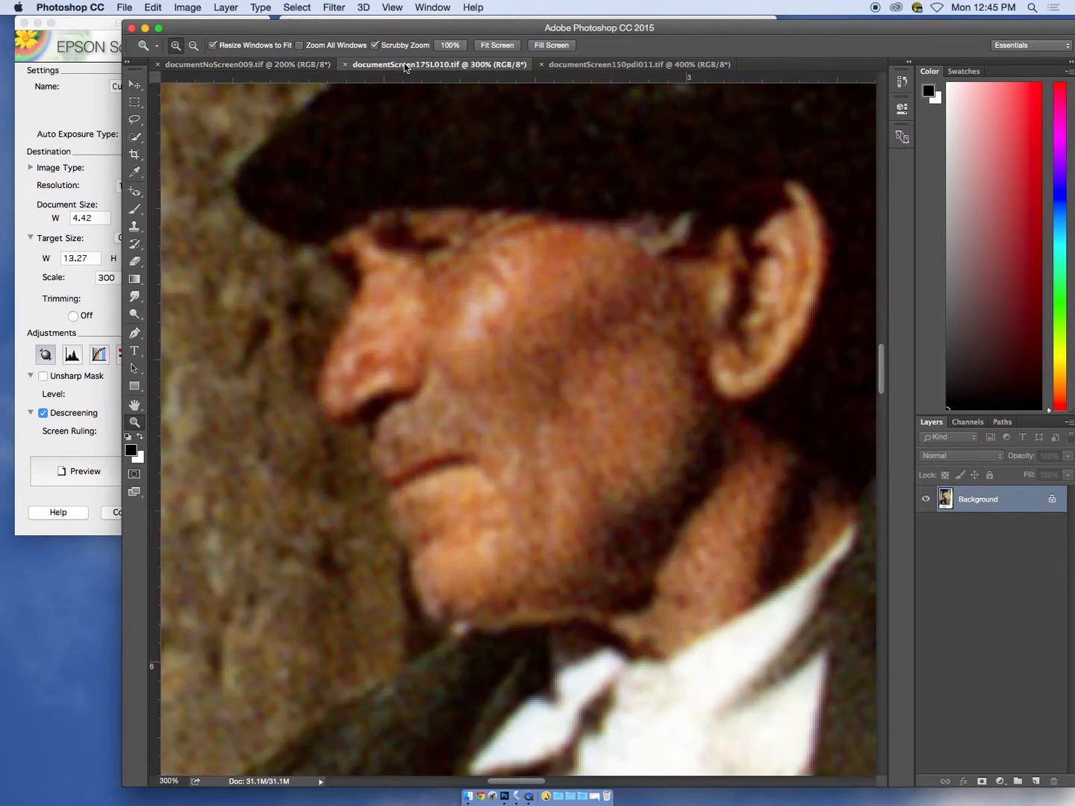
left_click(608, 71)
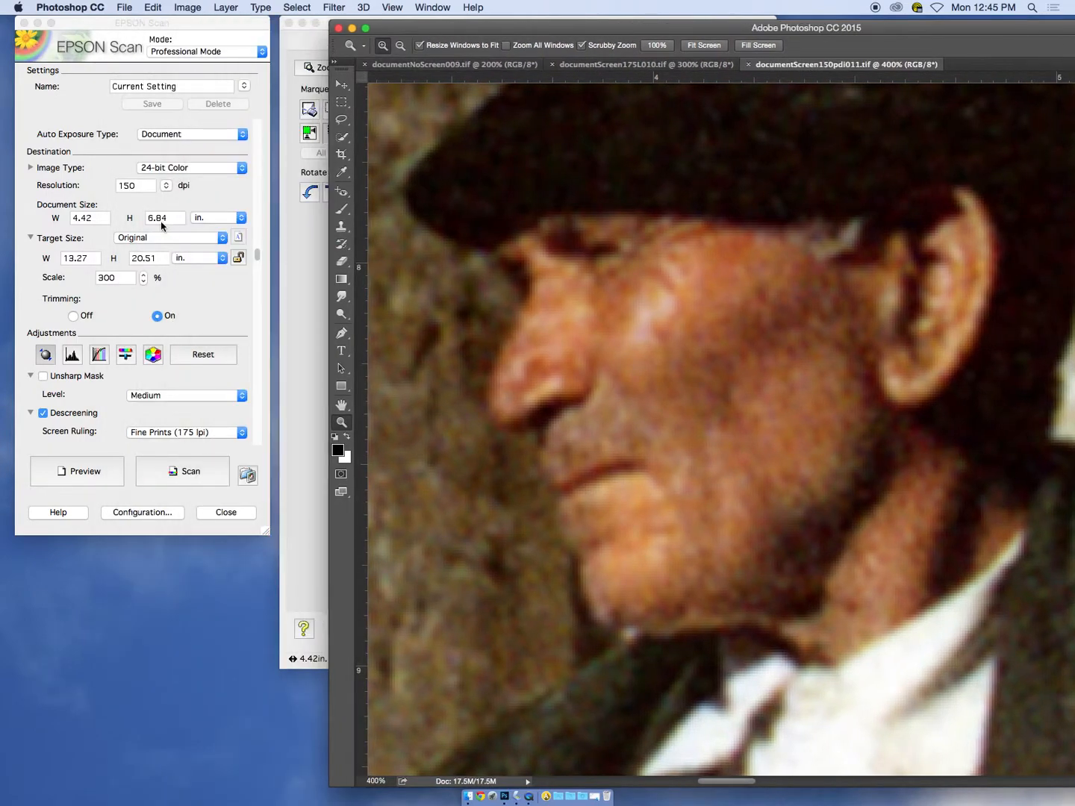
Return to EPSON Scan's resolution setting and bring up the Force Quit Applications window
left_click(138, 188)
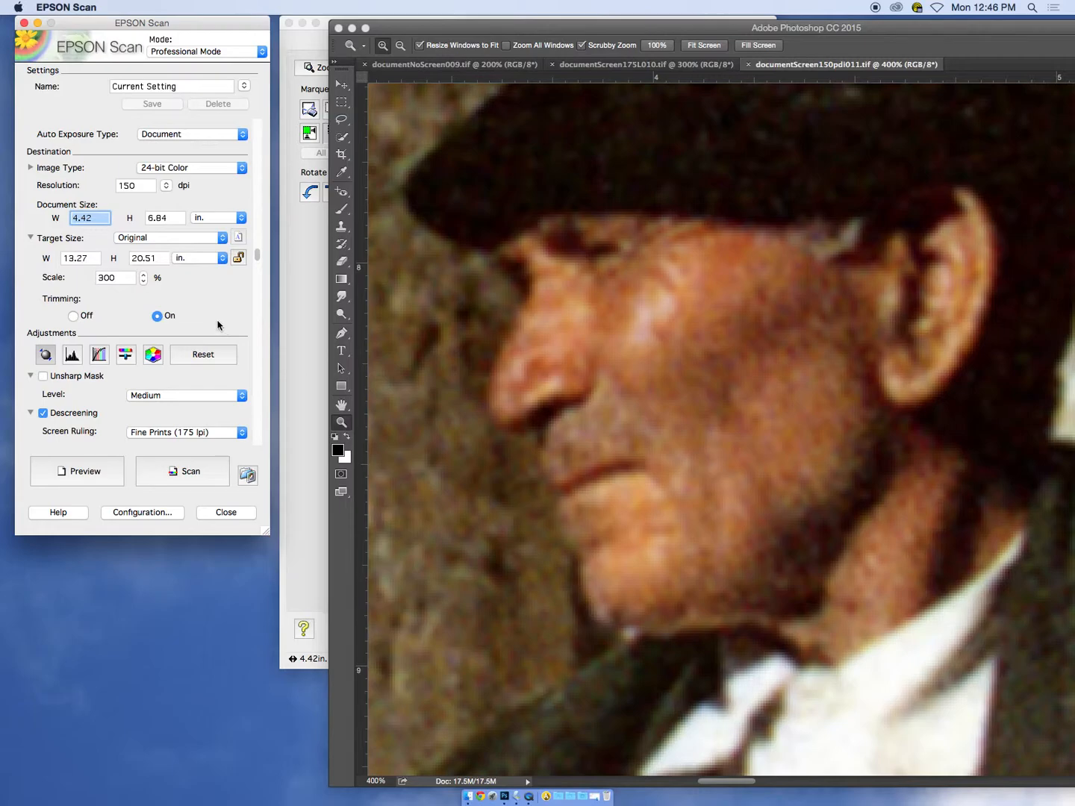
key("super+alt+Escape")
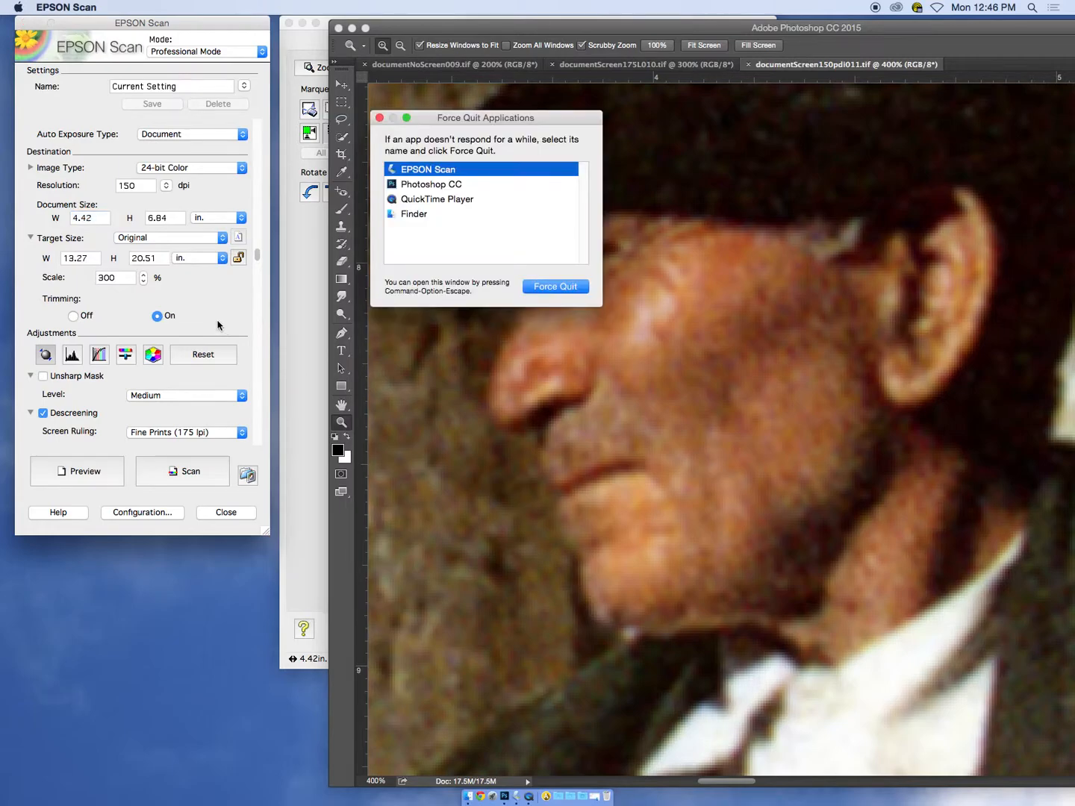